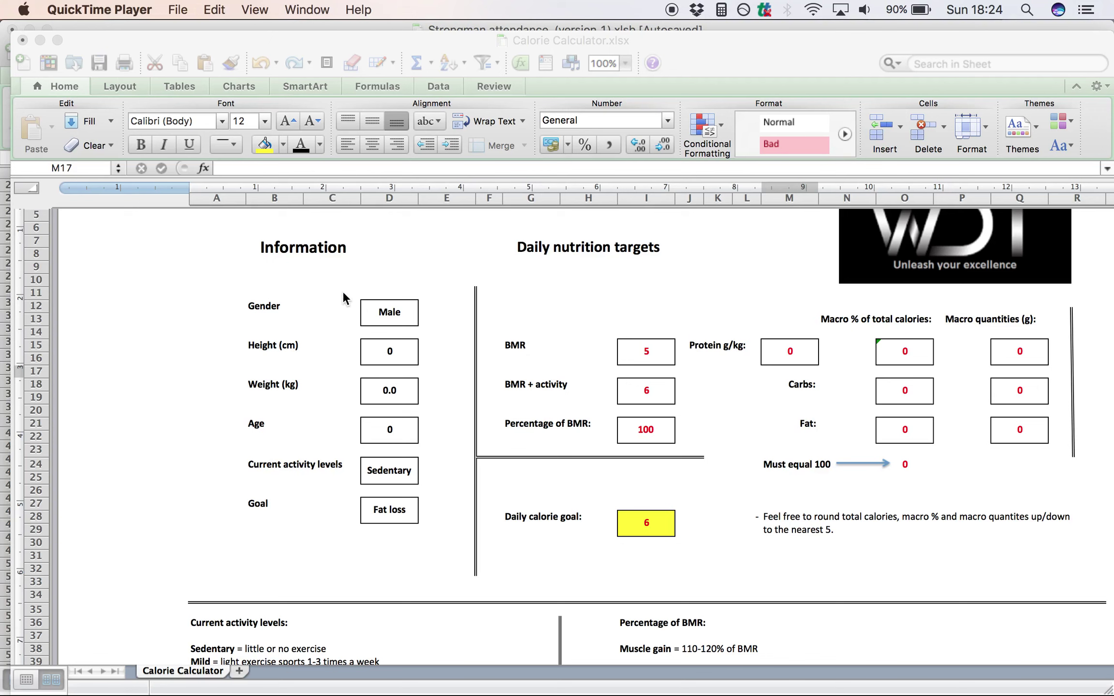
- Choose Male as the gender in the Information section
left_click(398, 316)
left_click(409, 313)
left_click(427, 312)
left_click(395, 312)
left_click(425, 307)
left_click(425, 306)
- Fill in the body details with a height of 185 cm, a weight of 103 kg and an age of 29
left_click(400, 350)
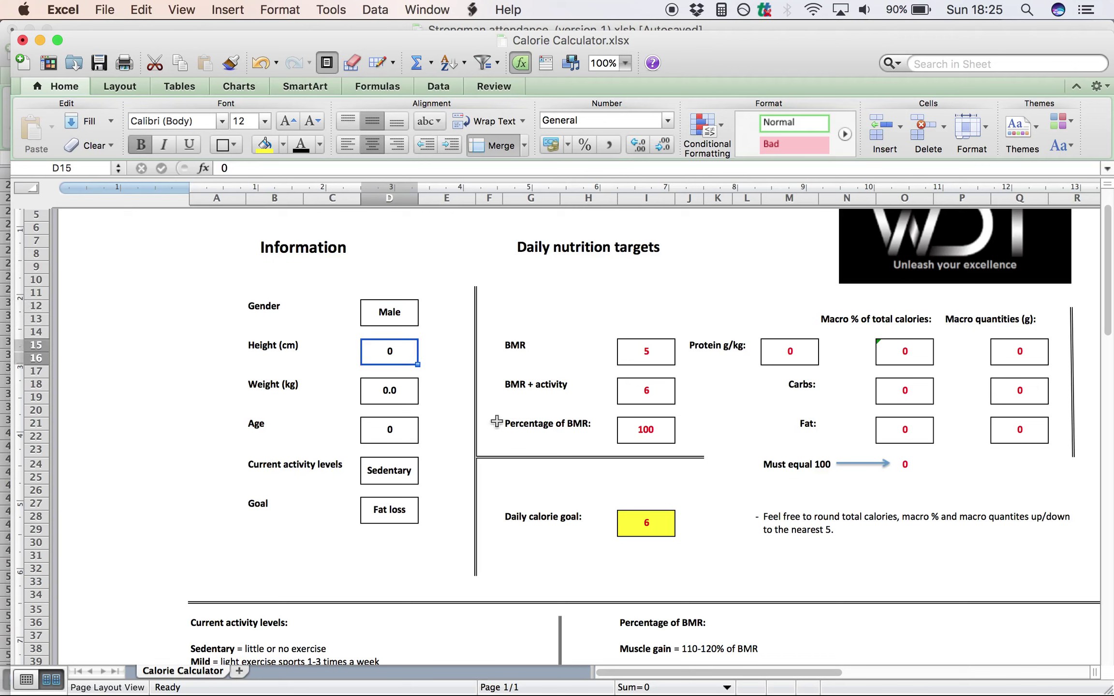
type("185")
key("Return")
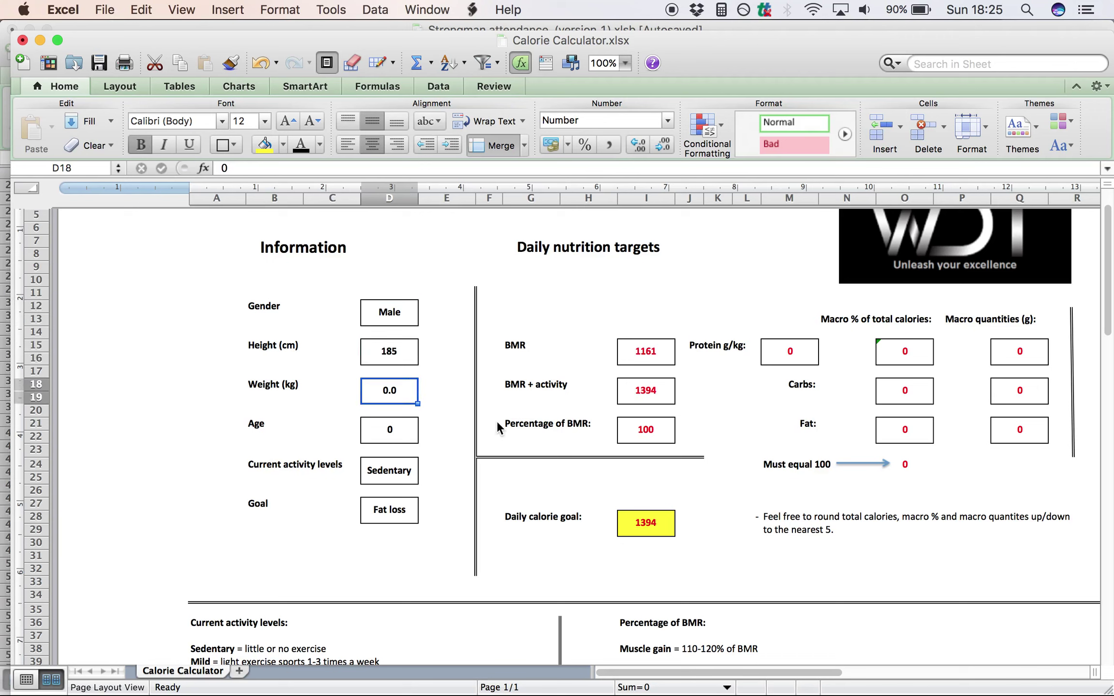
type("103")
key("Return")
type("2")
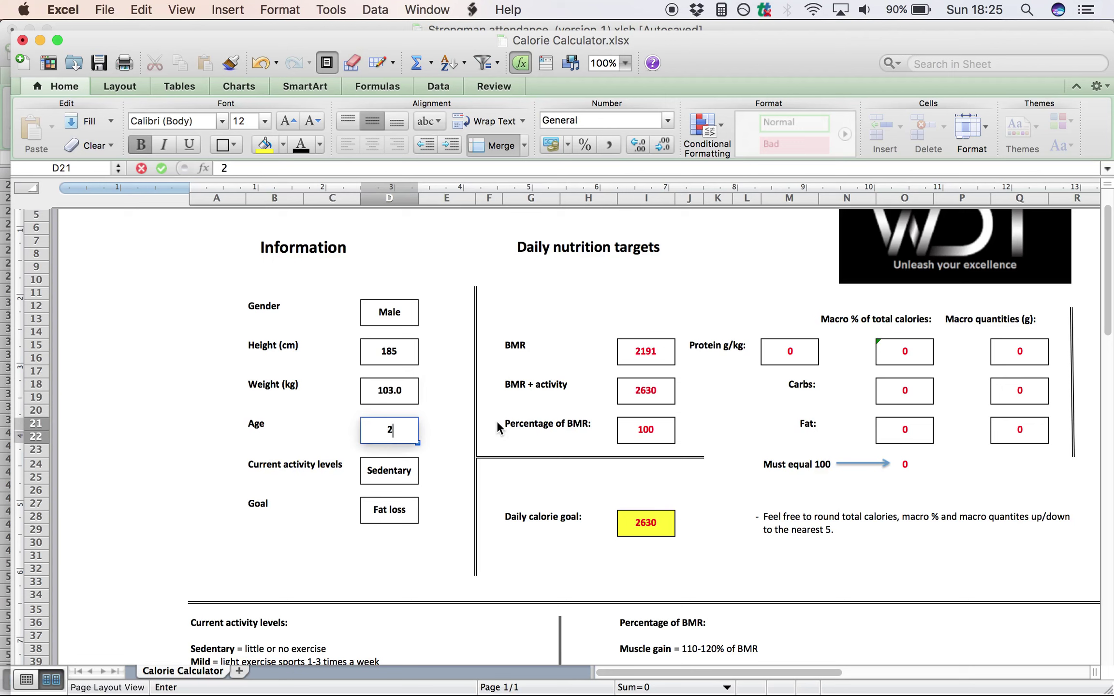
type("9")
key("Return")
- Set the current activity level to Heavy labor intensive and check the activity level definitions below the calculator
left_click(391, 474)
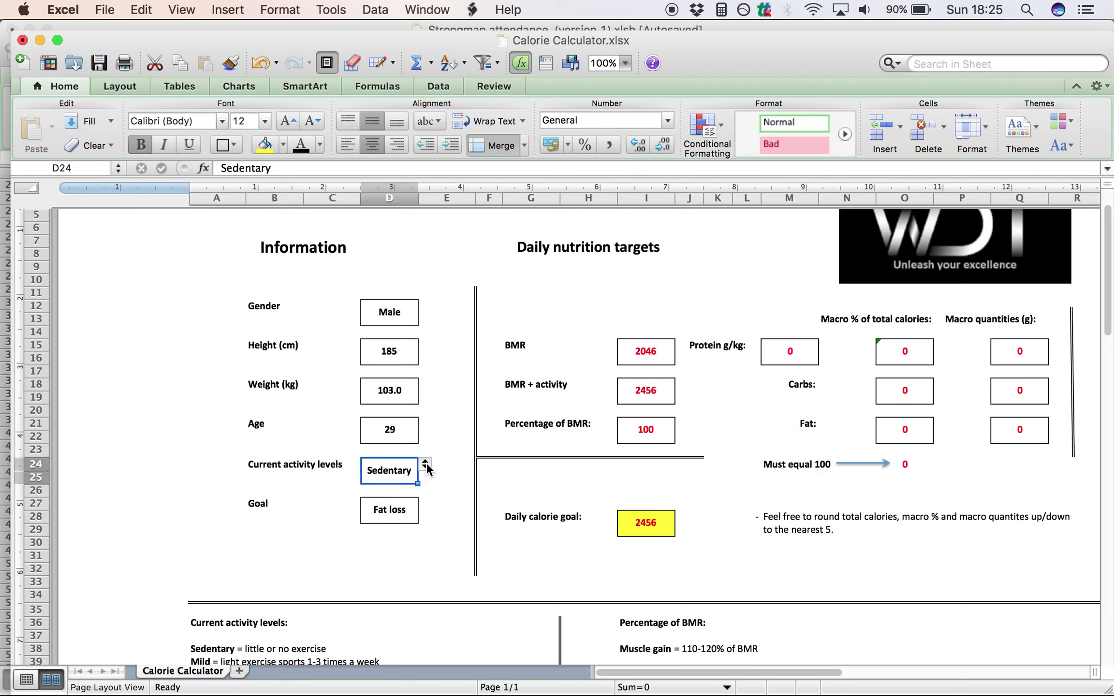
left_click(427, 465)
left_click(415, 519)
left_click(444, 536)
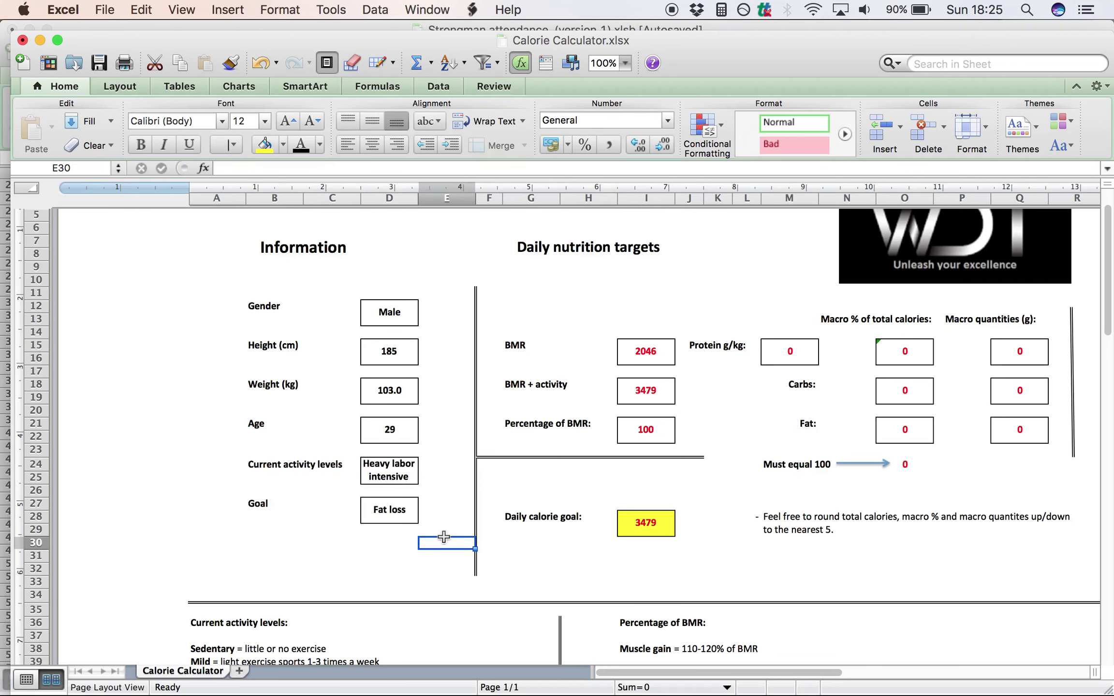
scroll(443, 536, "down", 5)
left_click(444, 537)
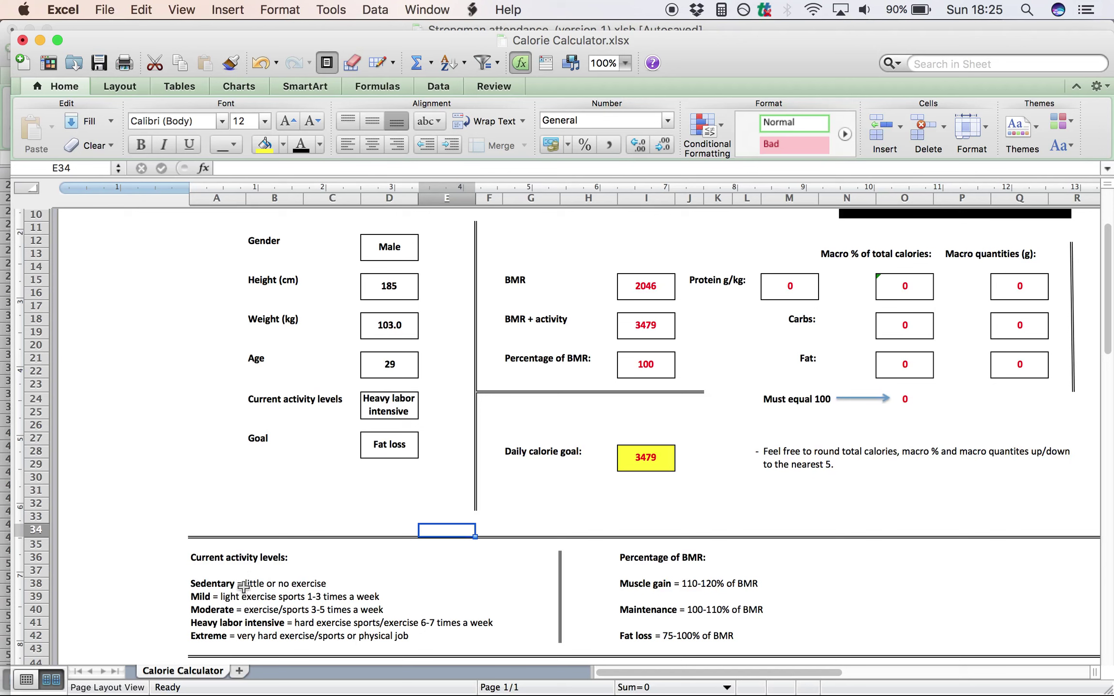
- Review the available goal options and choose Fat loss as the goal
scroll(200, 384, "up", 2)
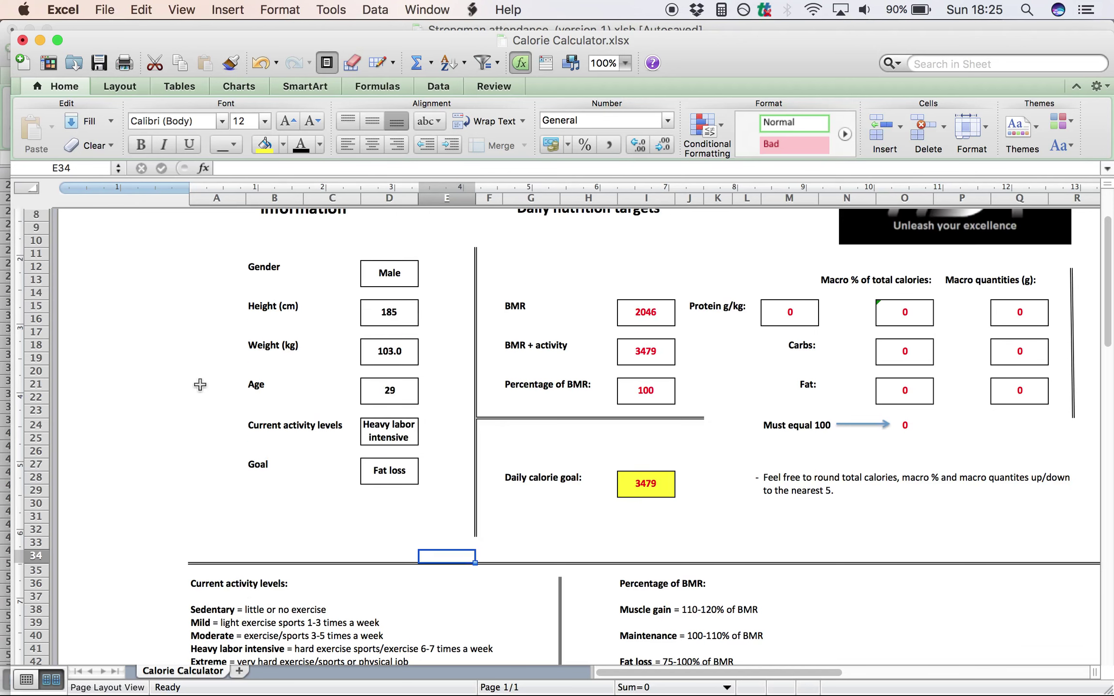
scroll(201, 384, "up", 2)
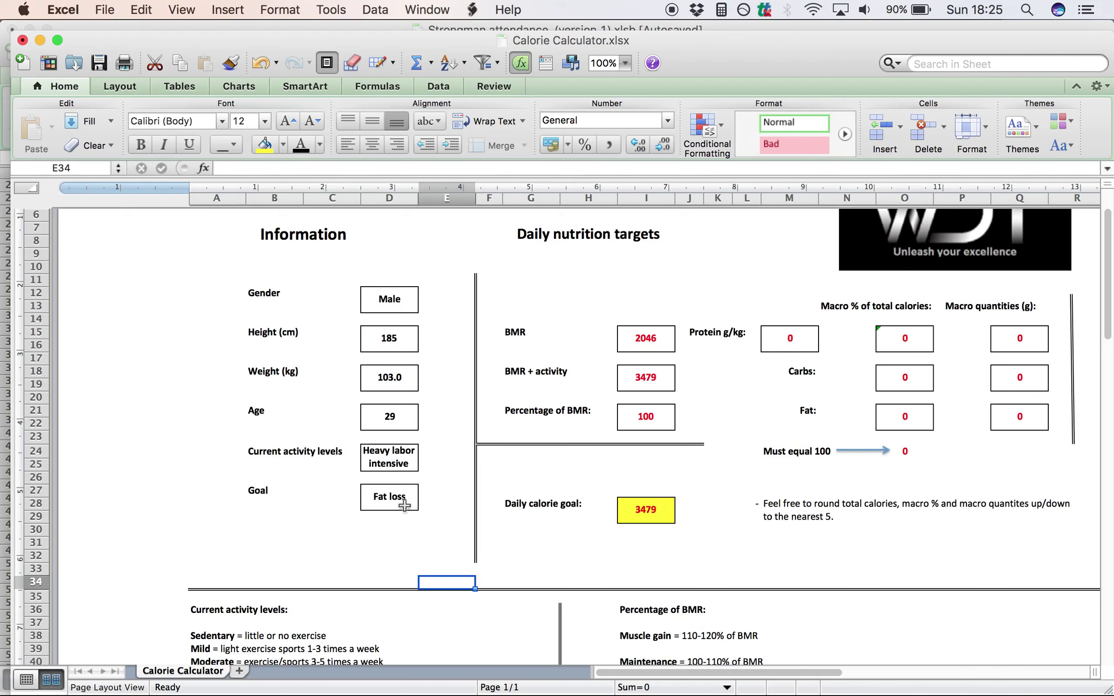
left_click(388, 496)
left_click(425, 491)
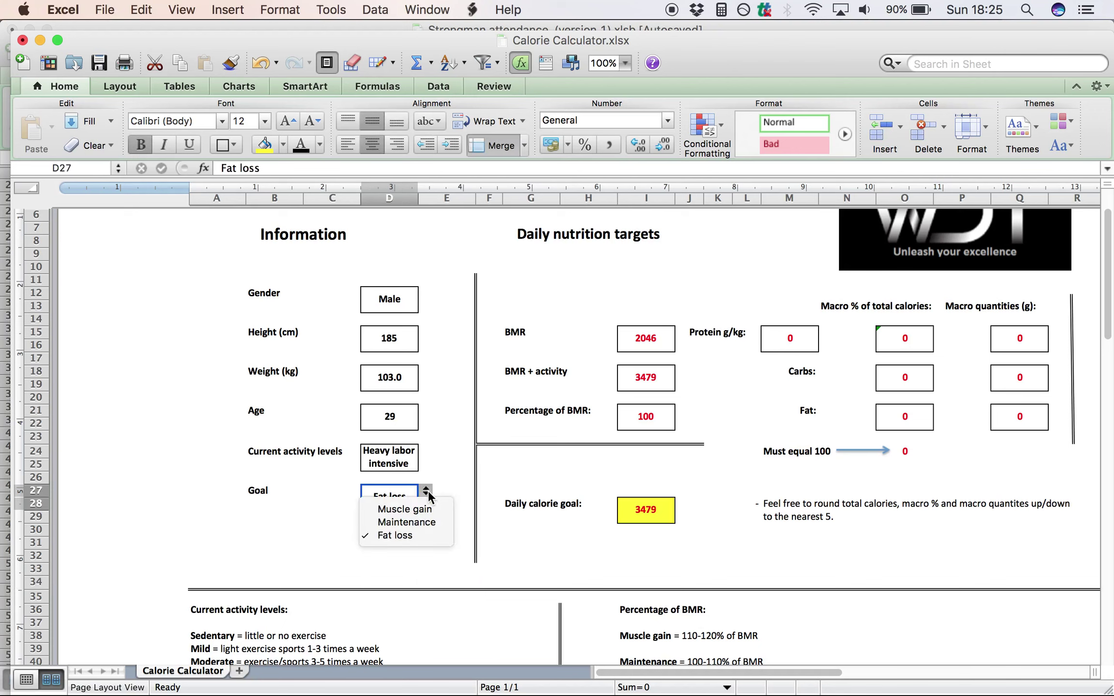
left_click(555, 309)
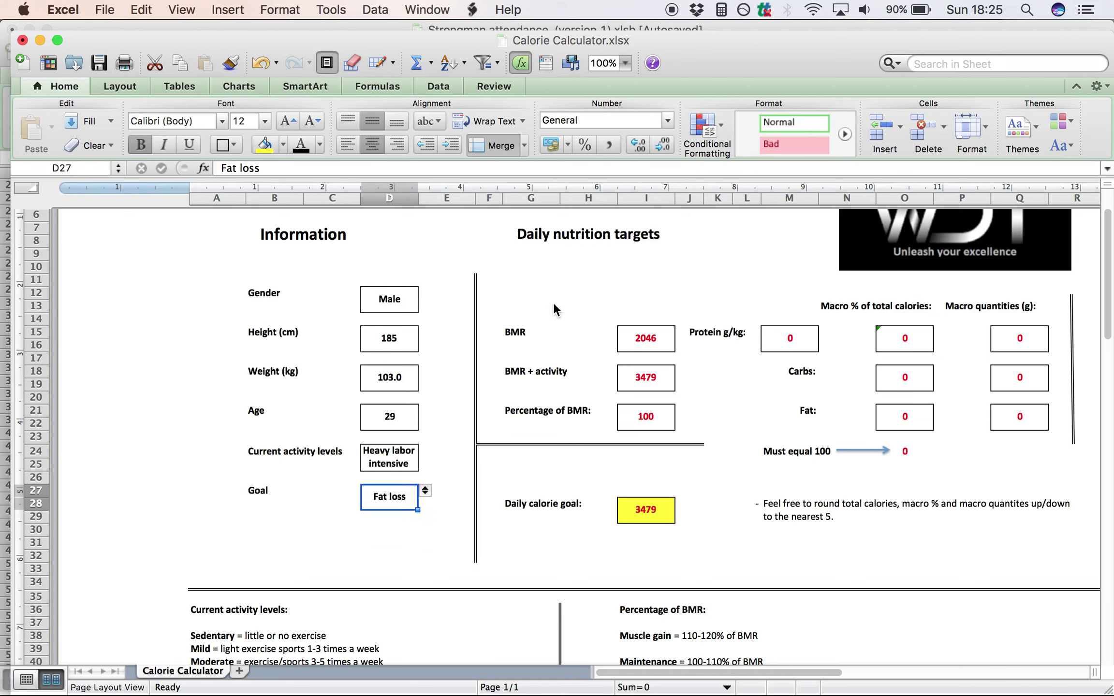
left_click(555, 309)
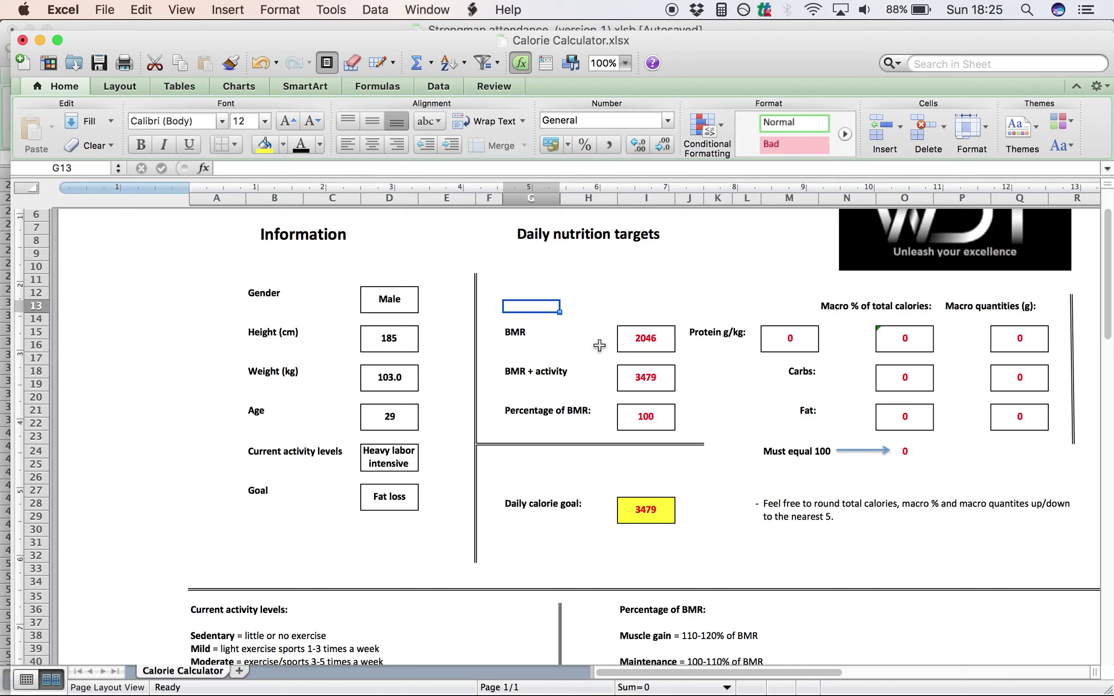
- Check the recommended BMR range for fat loss and set the percentage of BMR to 85
left_click(603, 373)
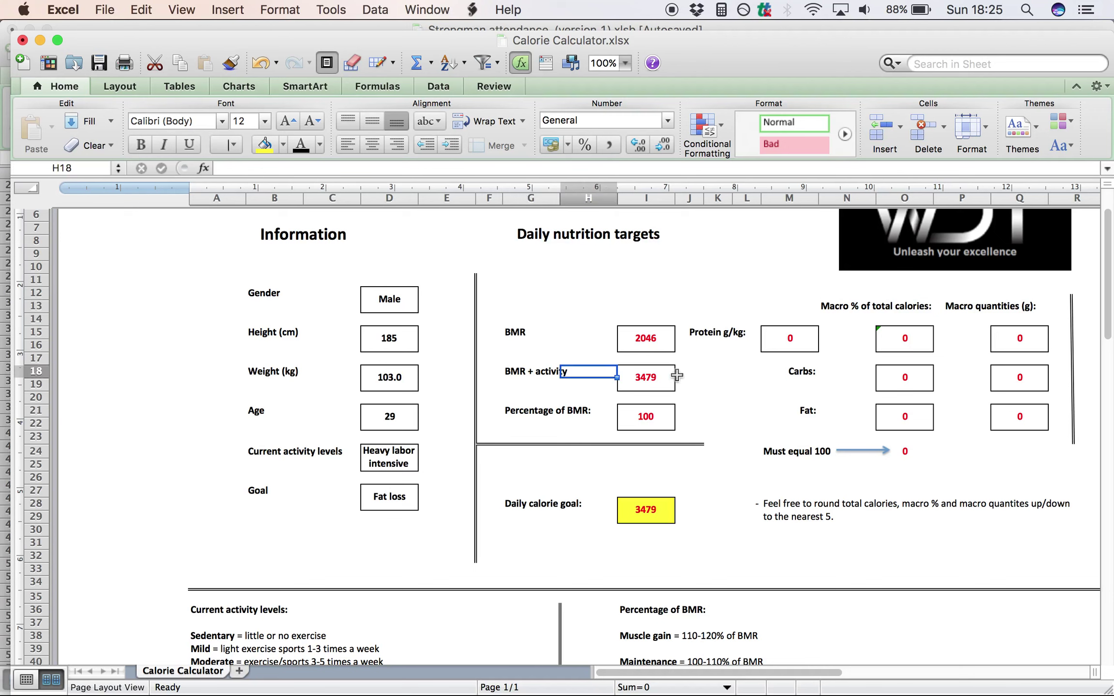
left_click(694, 373)
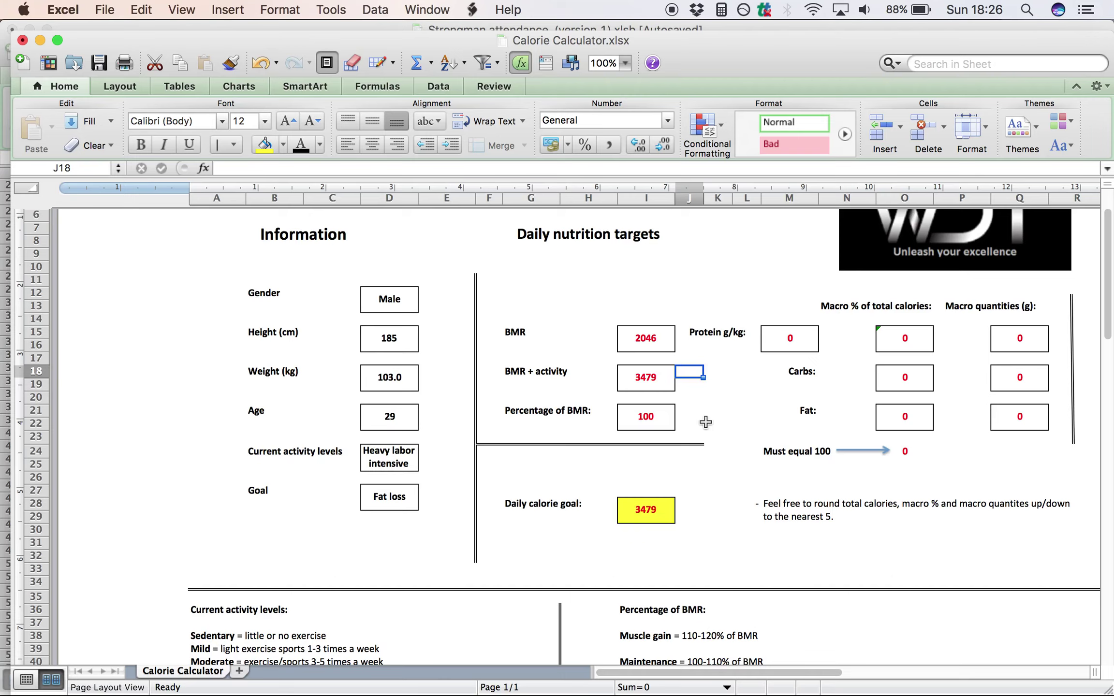
scroll(705, 422, "down", 3)
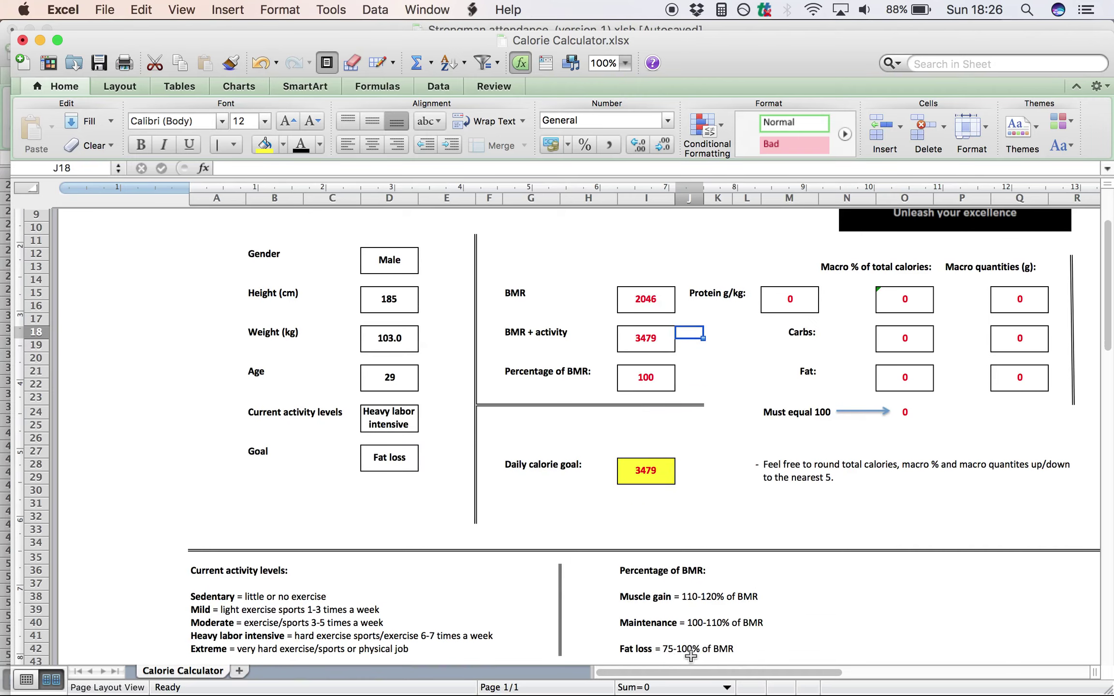
scroll(712, 440, "up", 5)
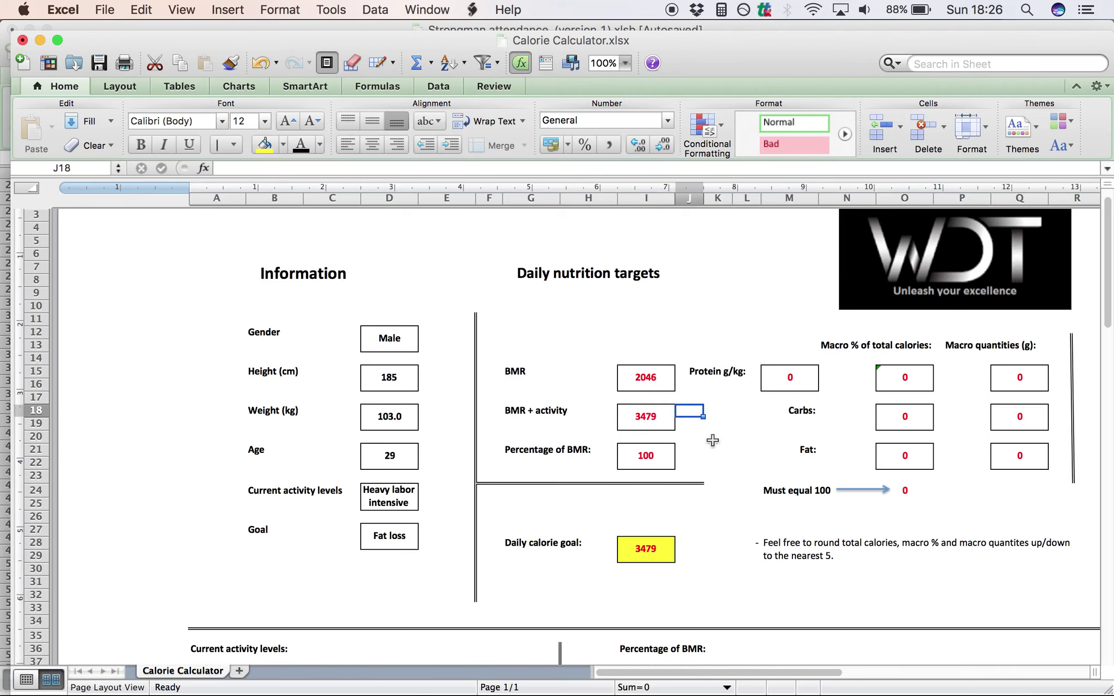
left_click(648, 470)
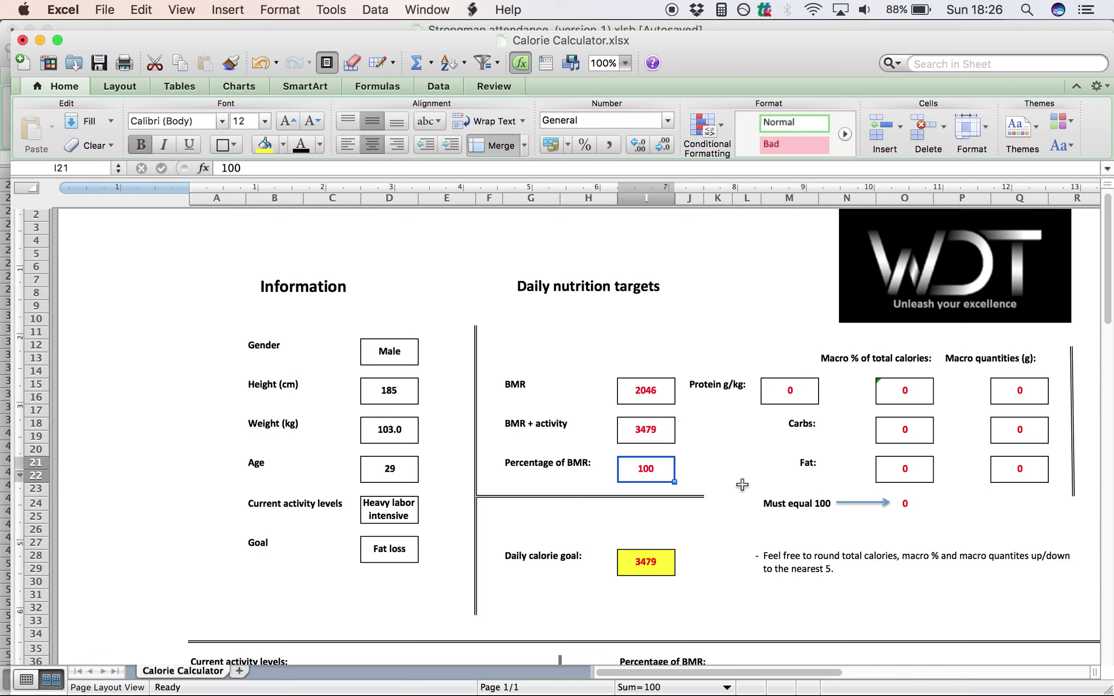
type("85")
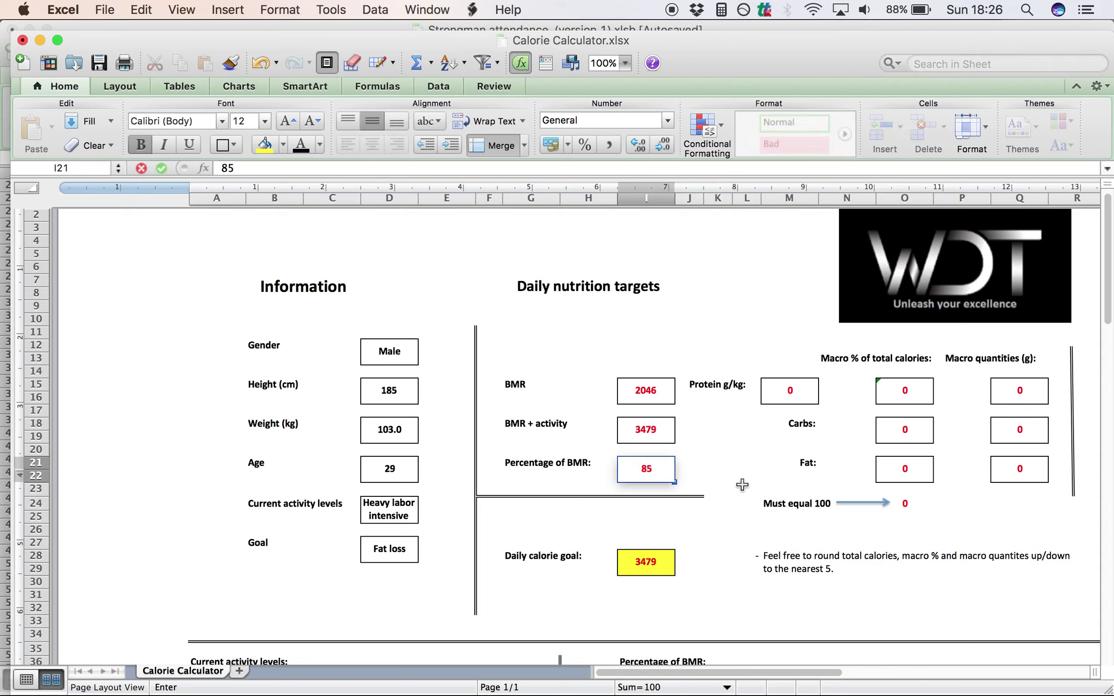
key("Return")
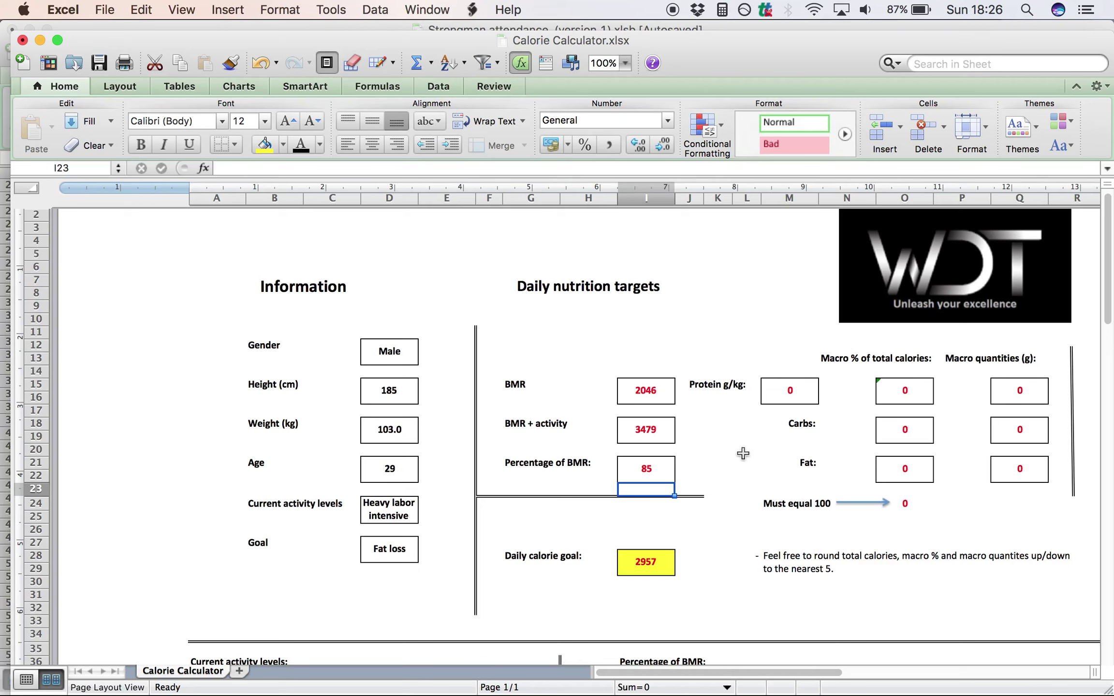
- Consult the optimal protein intake guidelines and set the protein amount to 2 g/kg
left_click(792, 394)
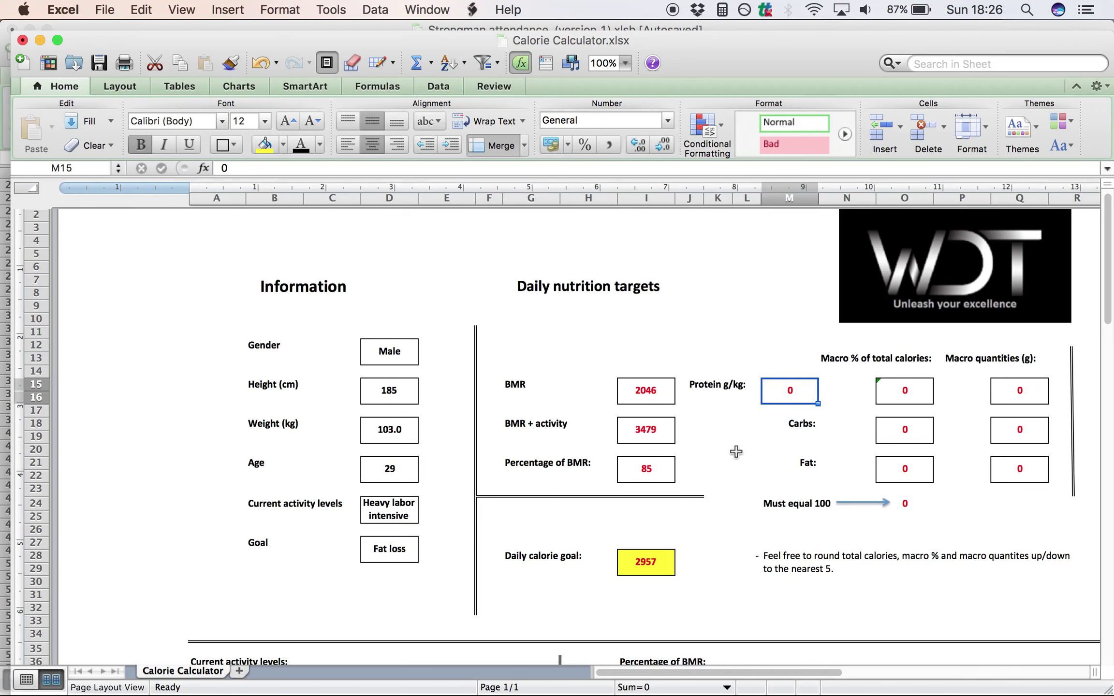
scroll(736, 452, "down", 10)
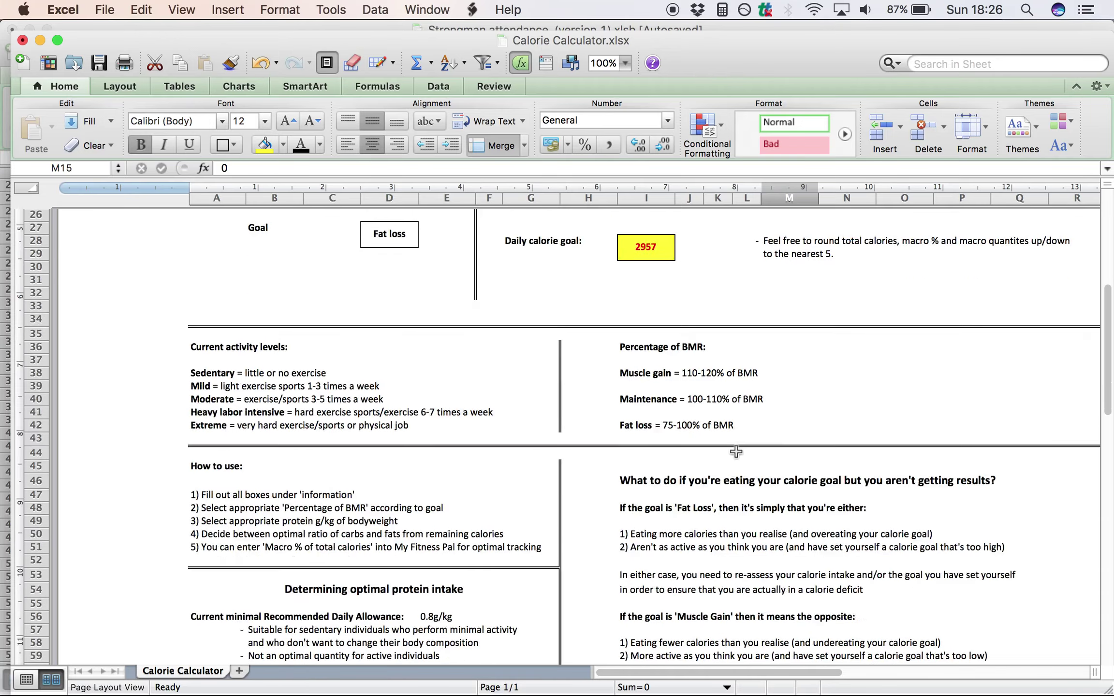
scroll(735, 452, "down", 5)
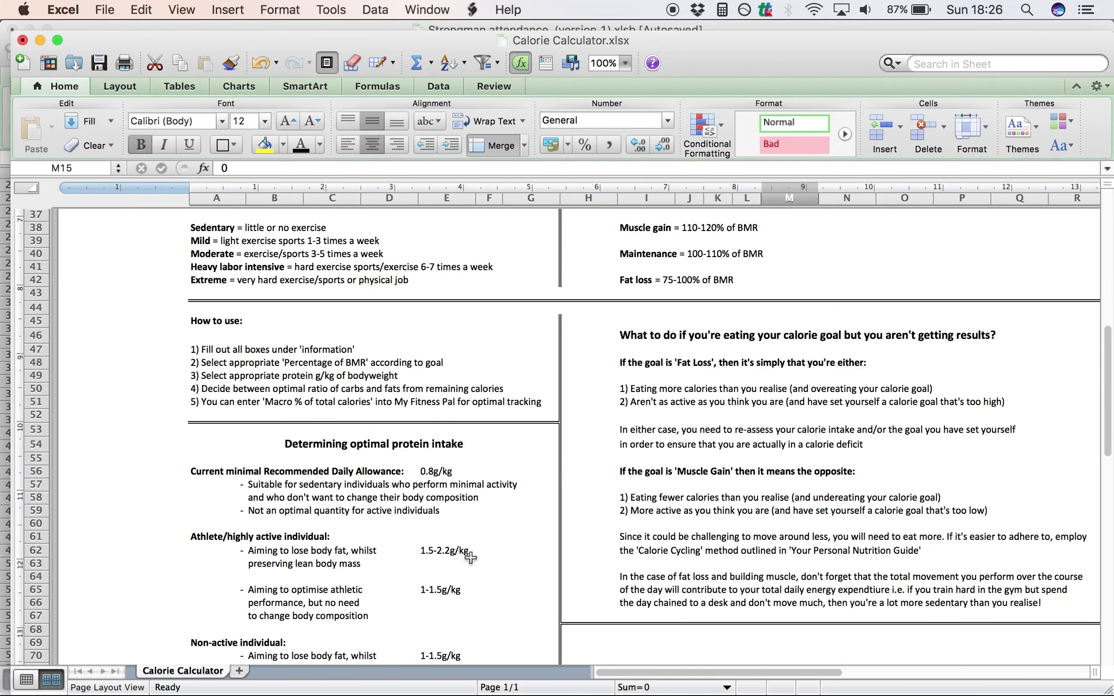
scroll(705, 313, "up", 15)
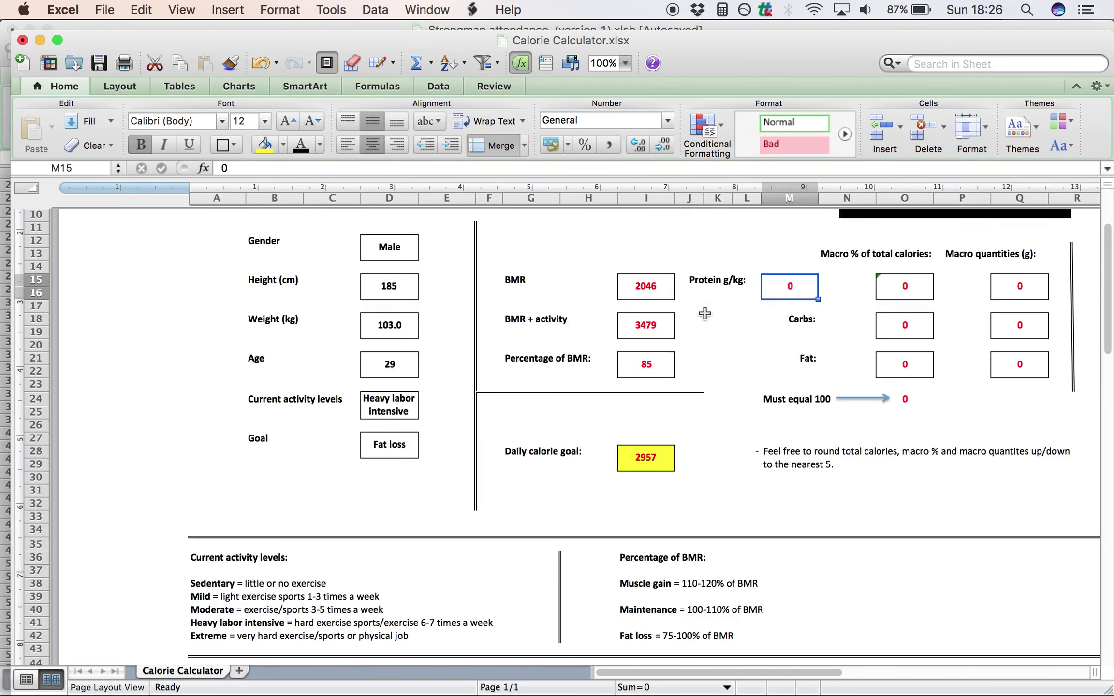
scroll(704, 314, "right", 4)
scroll(705, 313, "left", 4)
scroll(705, 313, "up", 1)
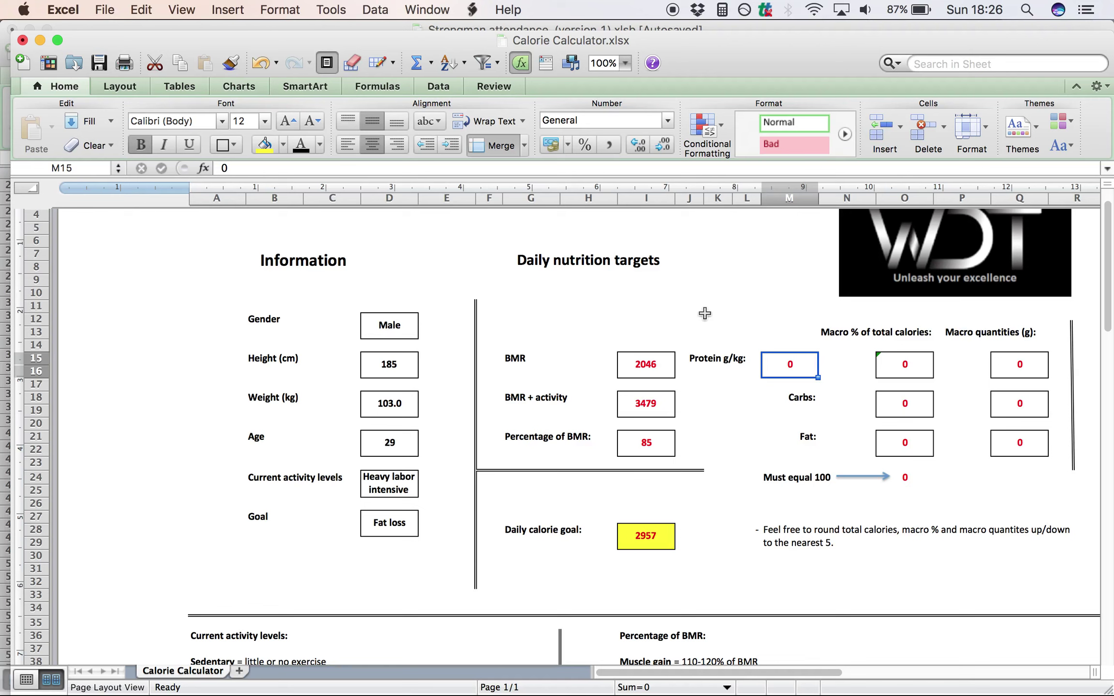
type("2")
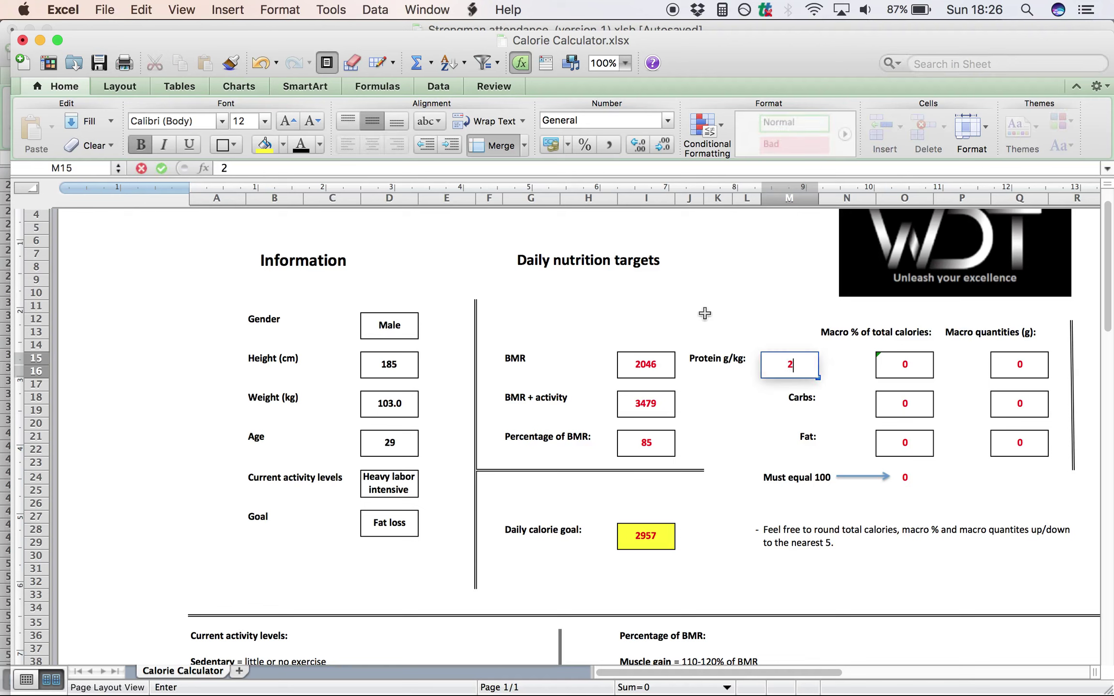
key("Return")
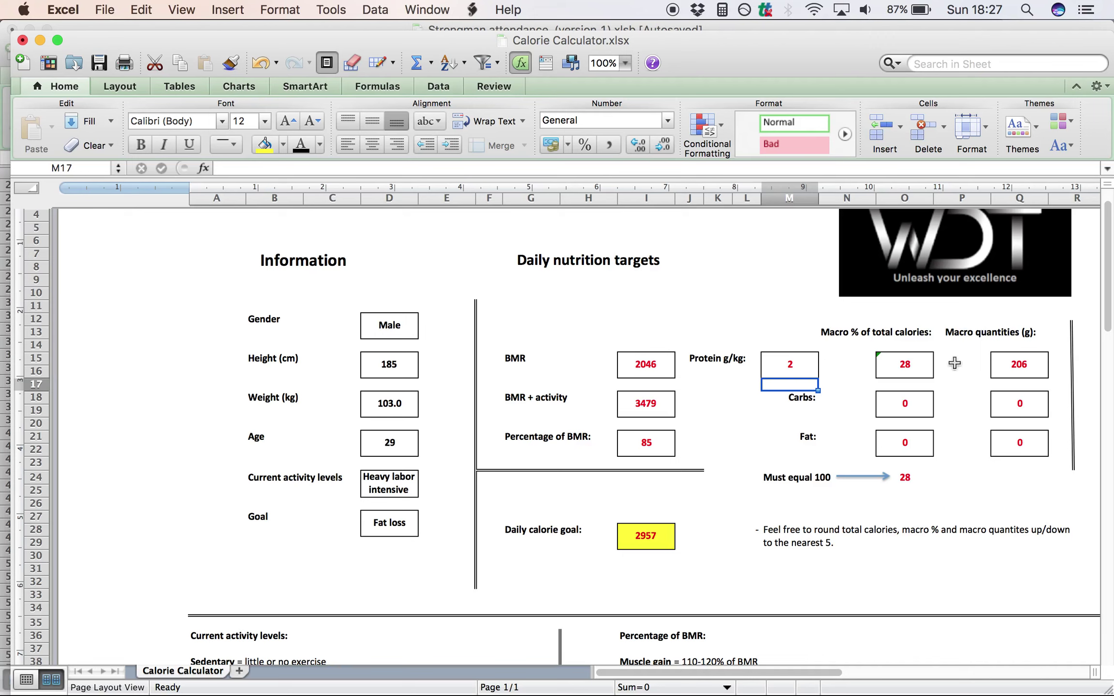
- Consult the optimal carbohydrate intake guidelines and set carbs to 40 % of total calories
left_click(914, 411)
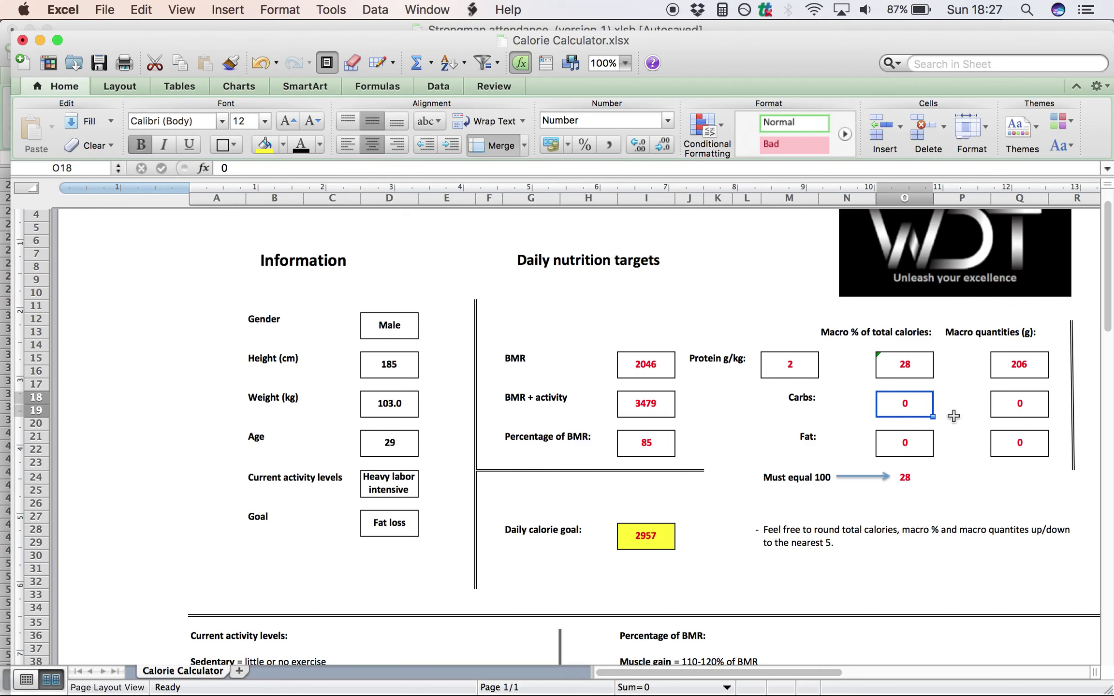
scroll(954, 416, "down", 10)
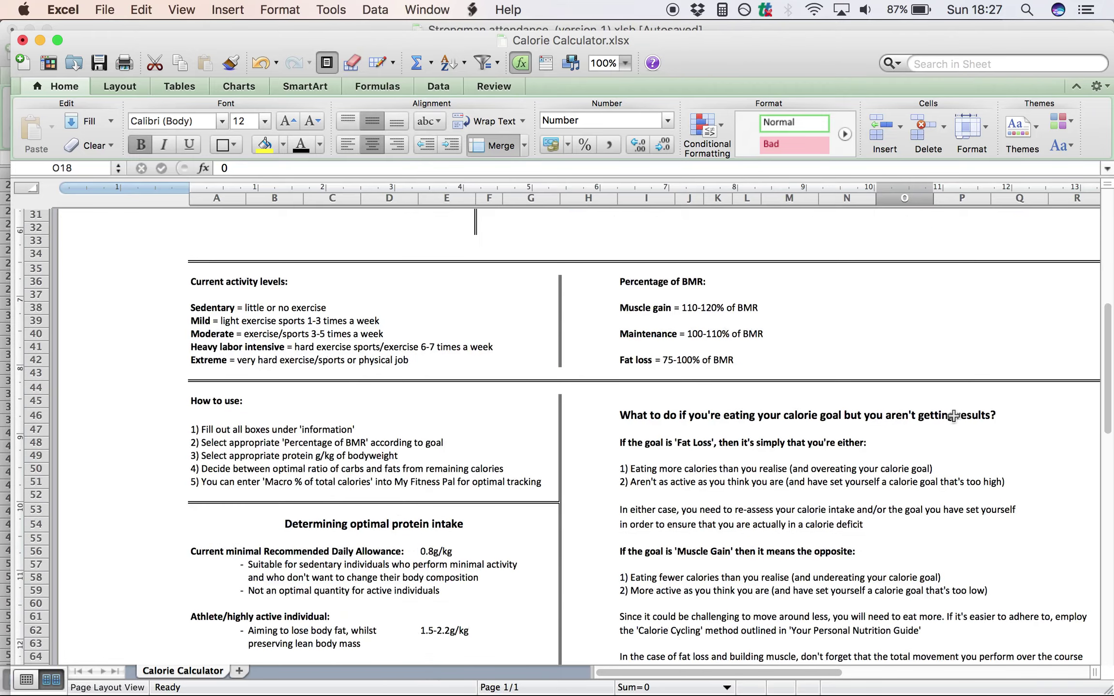
scroll(953, 416, "down", 8)
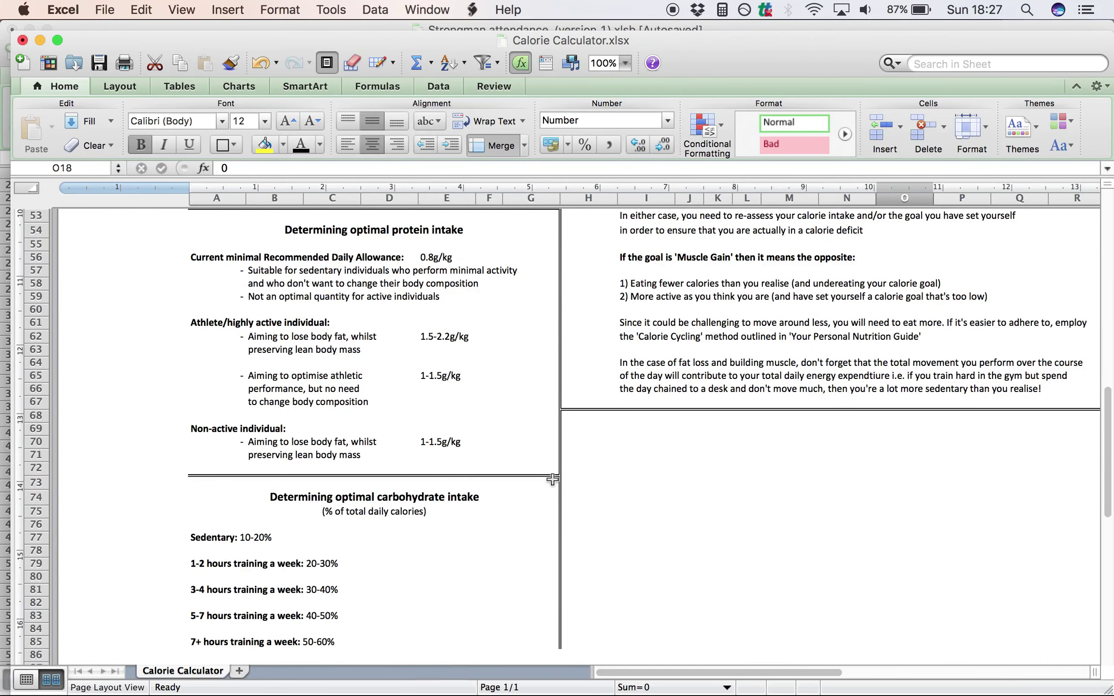
scroll(631, 379, "up", 4)
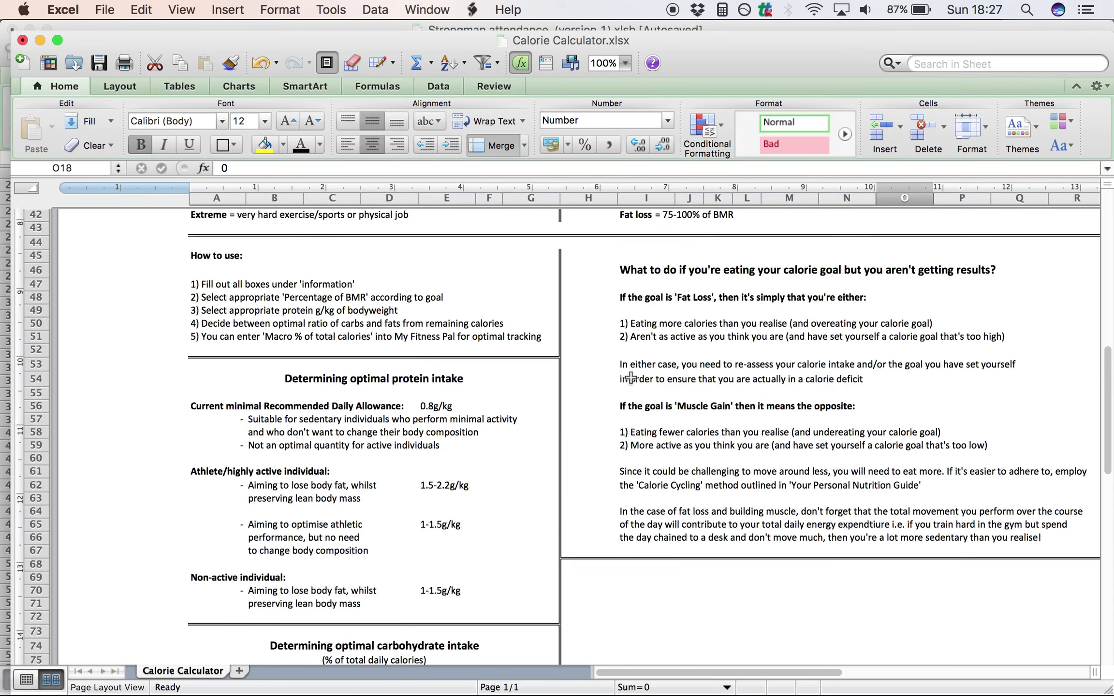
scroll(630, 379, "up", 7)
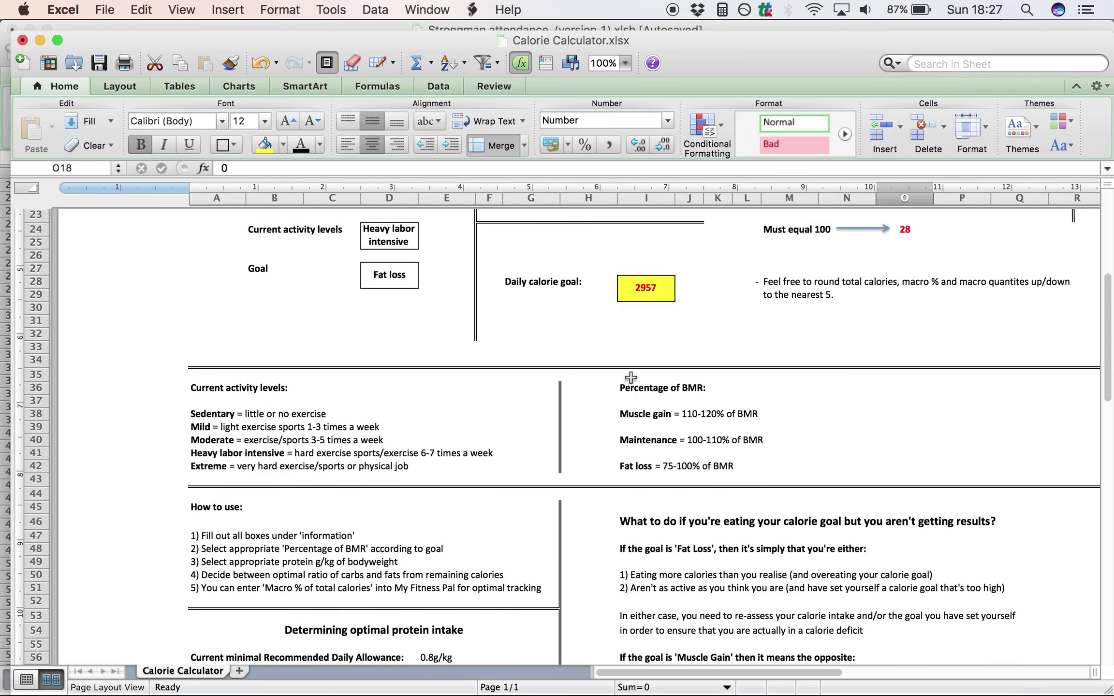
scroll(631, 378, "up", 4)
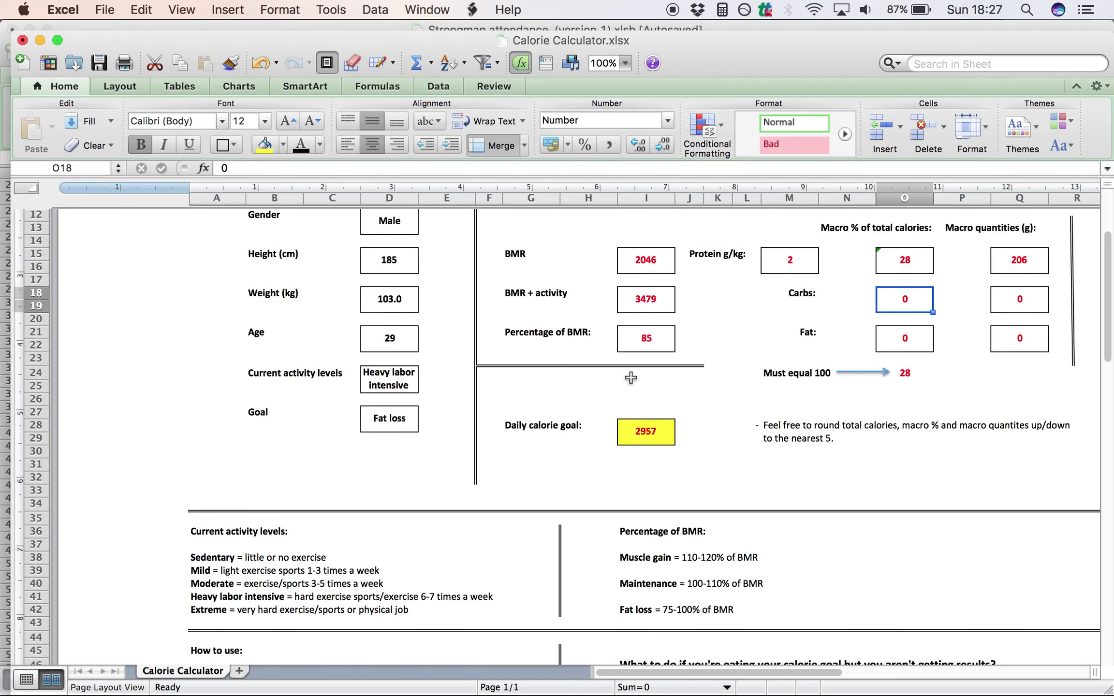
type("40")
key("Return")
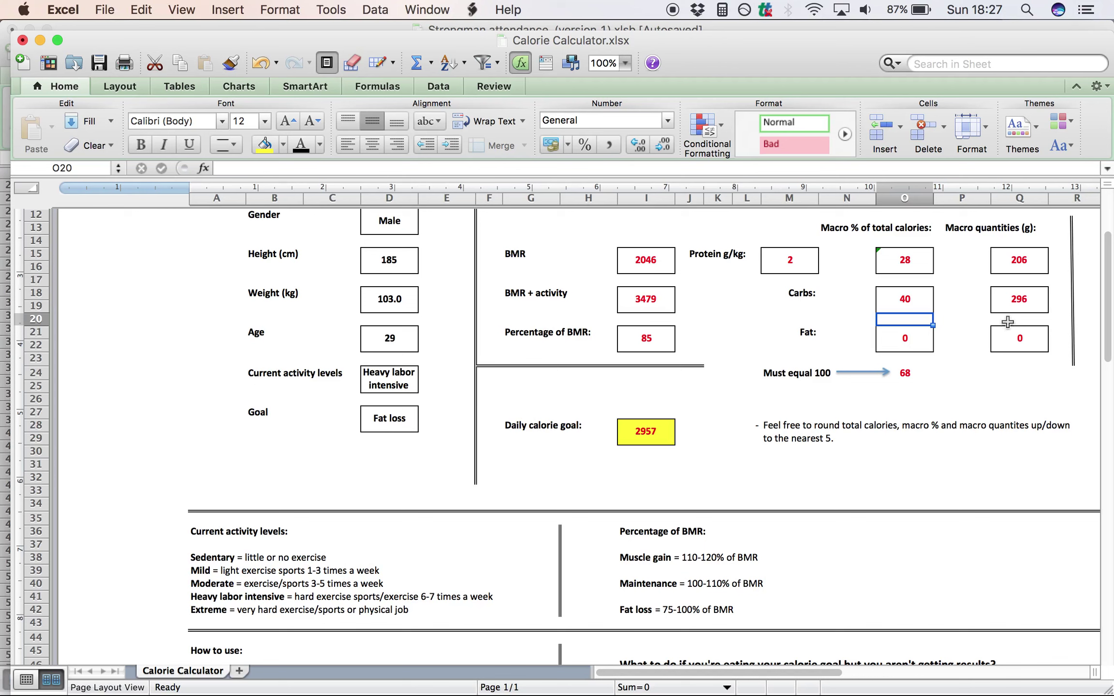
- Set fat to 32 % of total calories so the macro percentages add up to 100
scroll(988, 322, "up", 1)
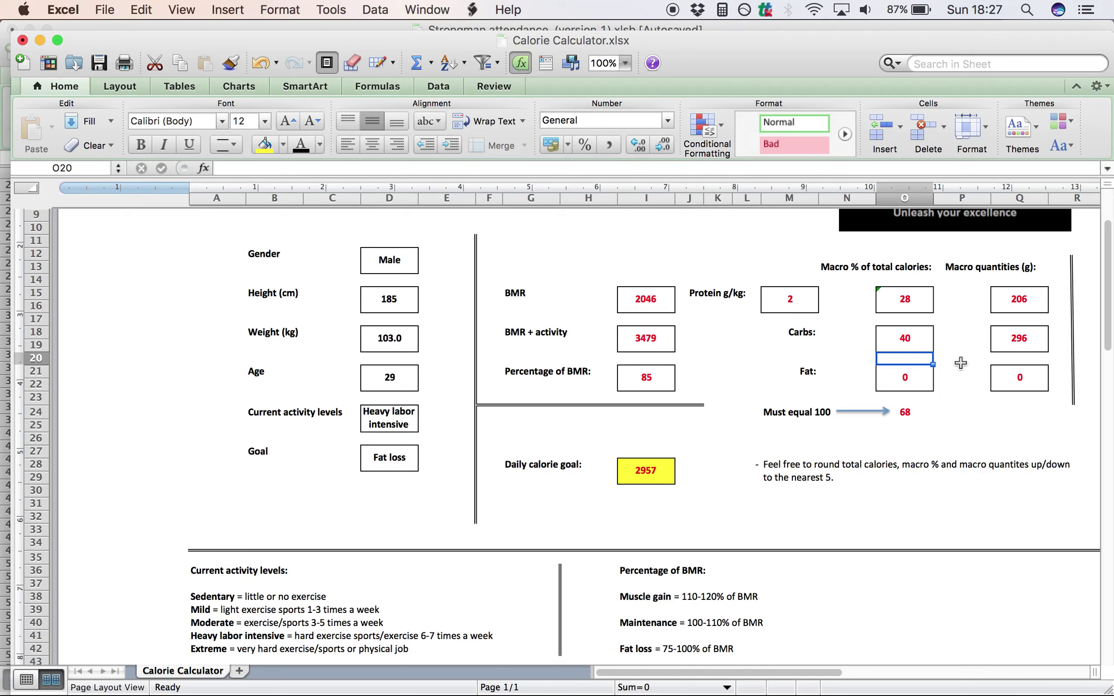
left_click(912, 378)
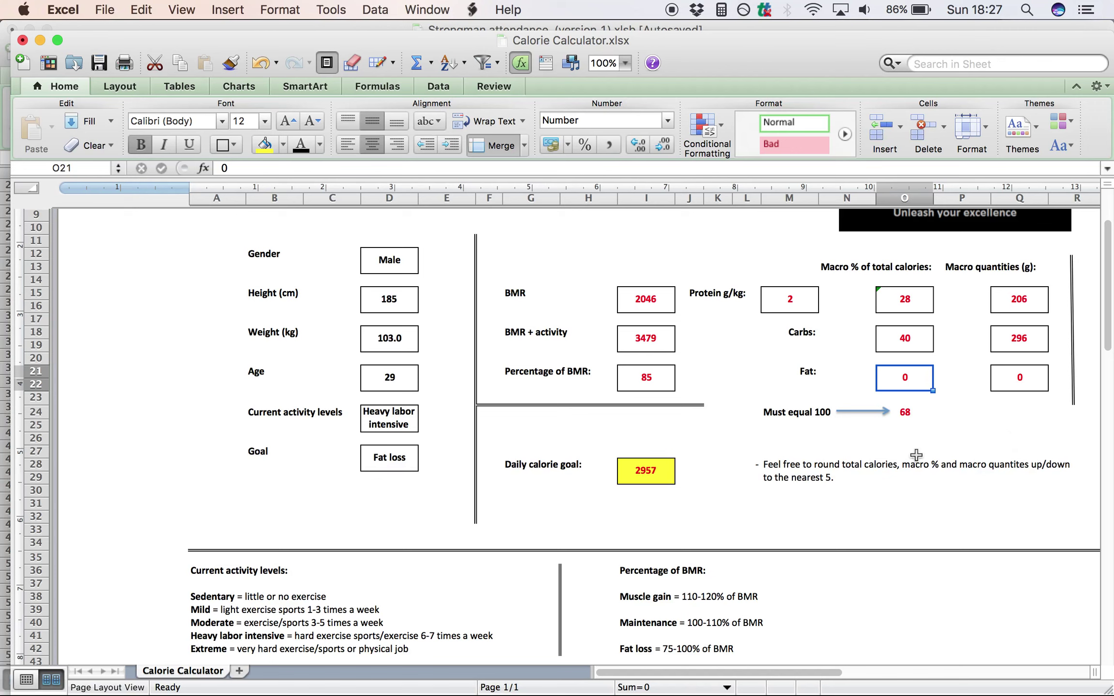
type("32")
key("Return")
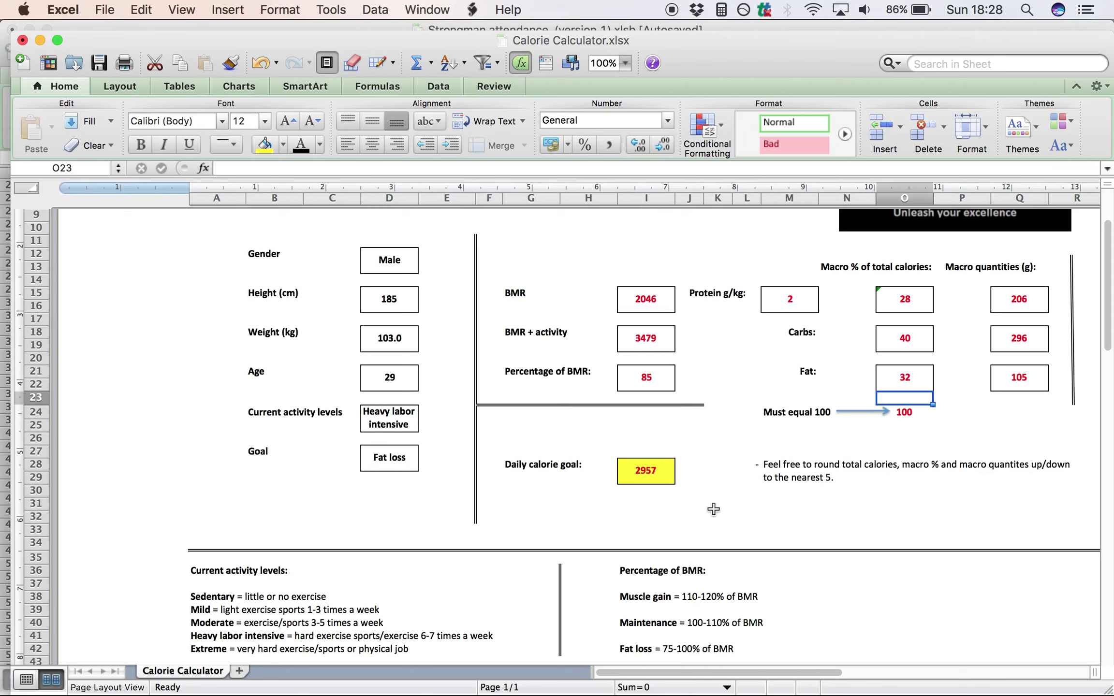
- Raise the protein amount to 2.2 g per kg of body weight
left_click(799, 304)
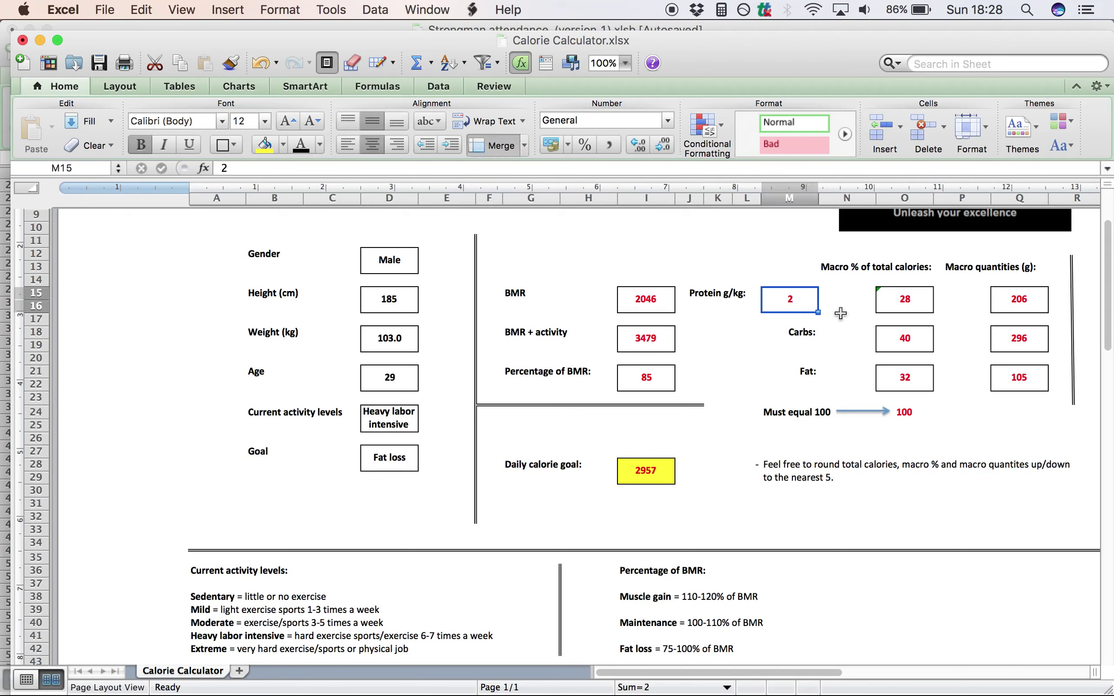
type("2.2")
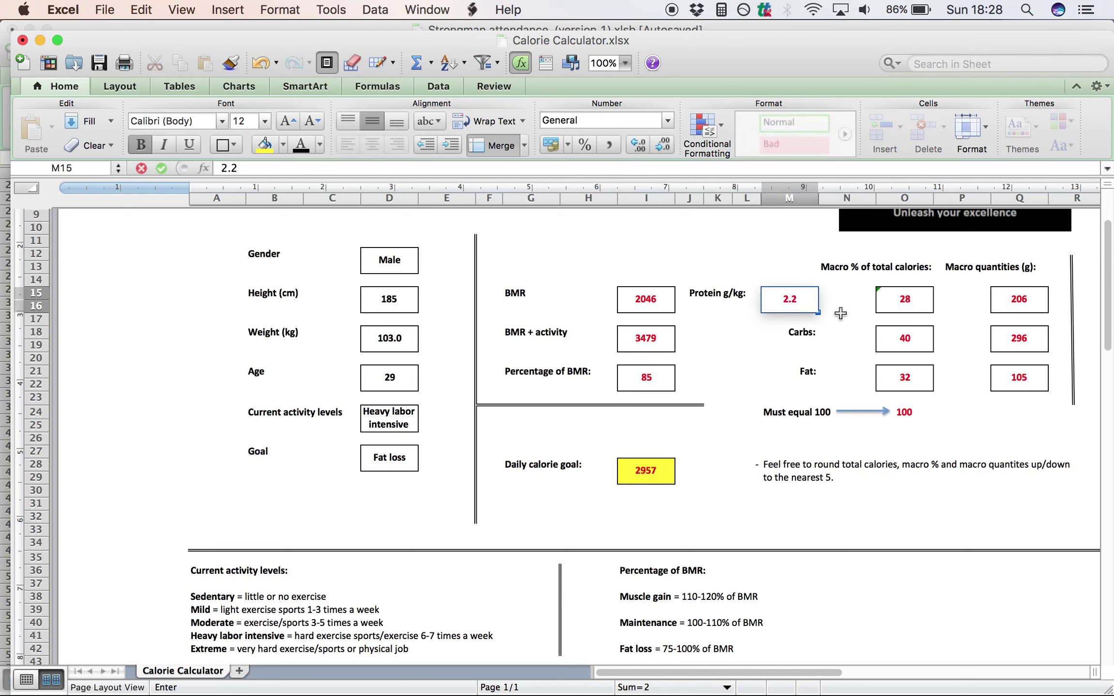
key("Return")
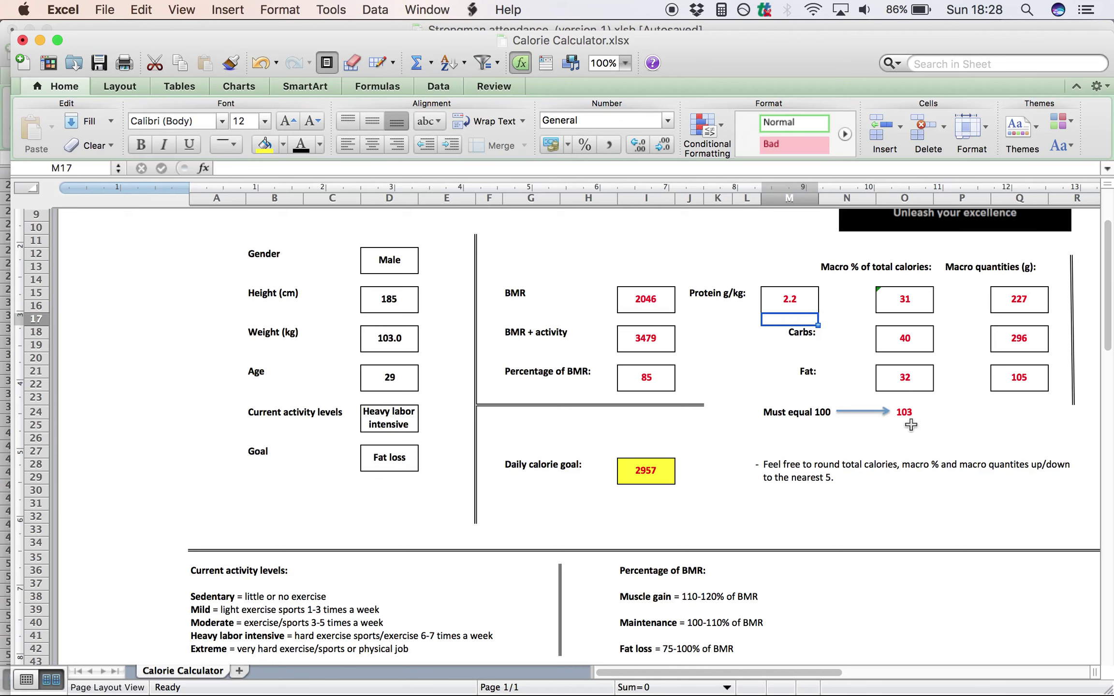
- Set fat to 29 % of total calories to bring the macro percentage total back to 100
left_click(911, 374)
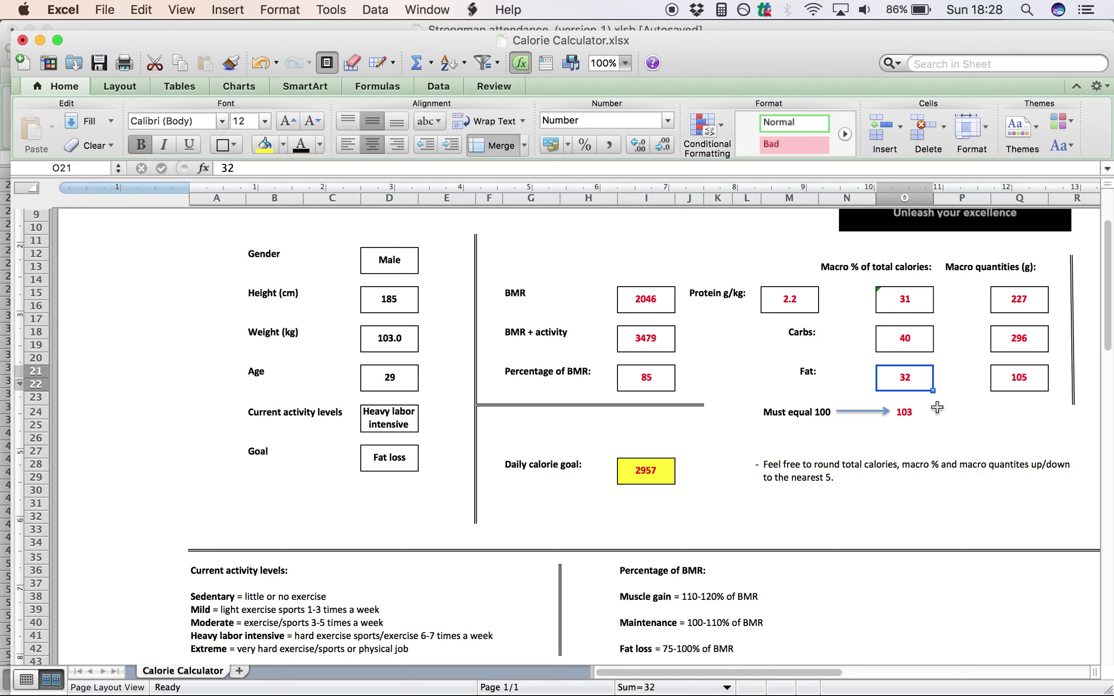
type("29")
key("Return")
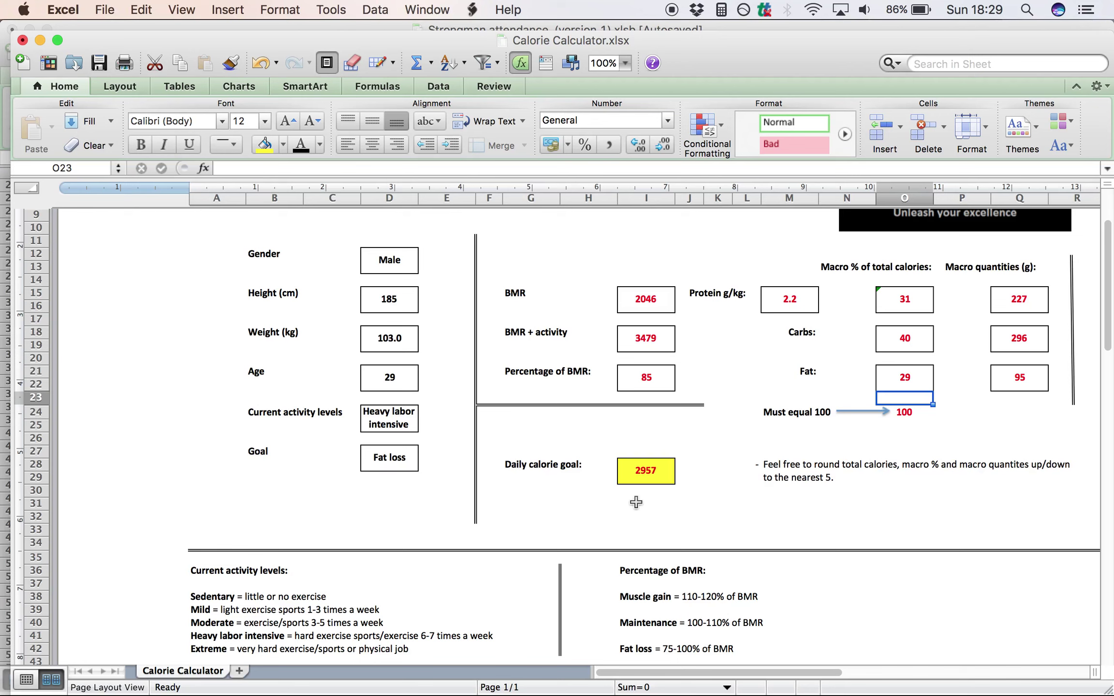
- Lower the percentage of BMR used for the daily calorie goal to 80
left_click(656, 378)
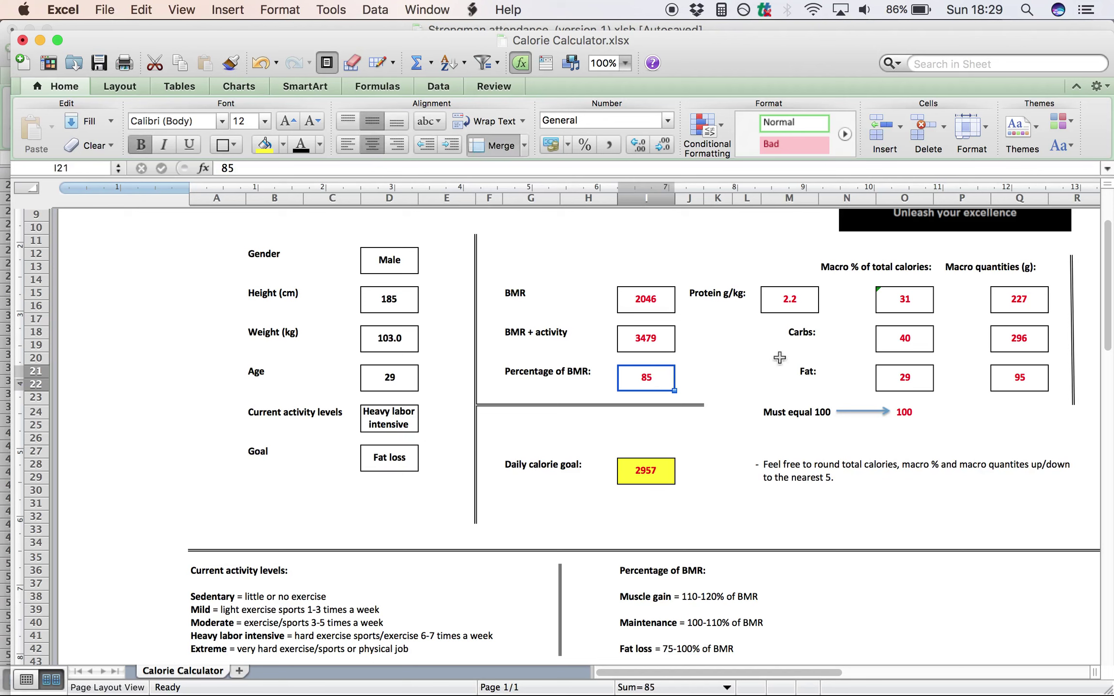
type("80")
key("Return")
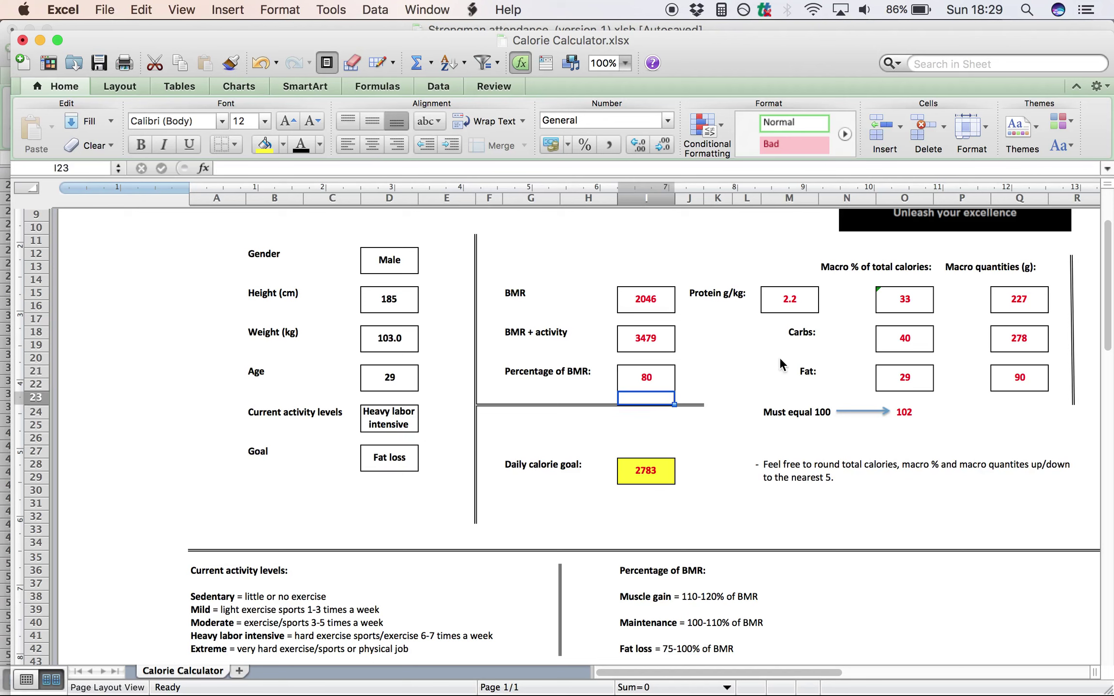
- Change the current activity level to Moderate and check the daily calorie goal
left_click(402, 419)
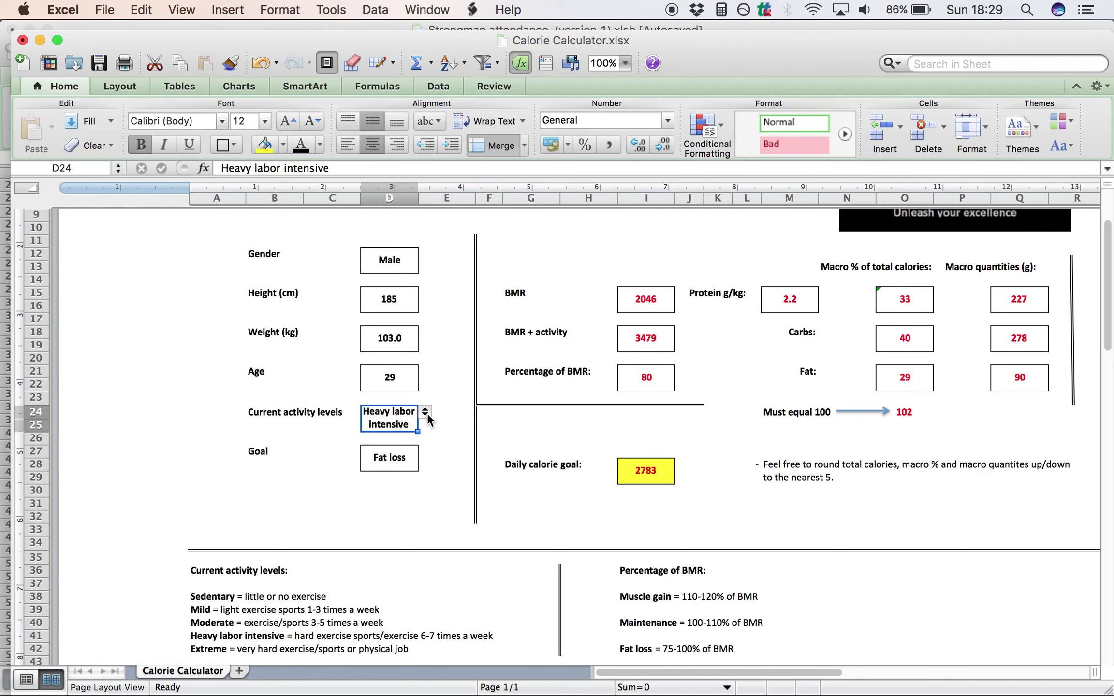
left_click(425, 412)
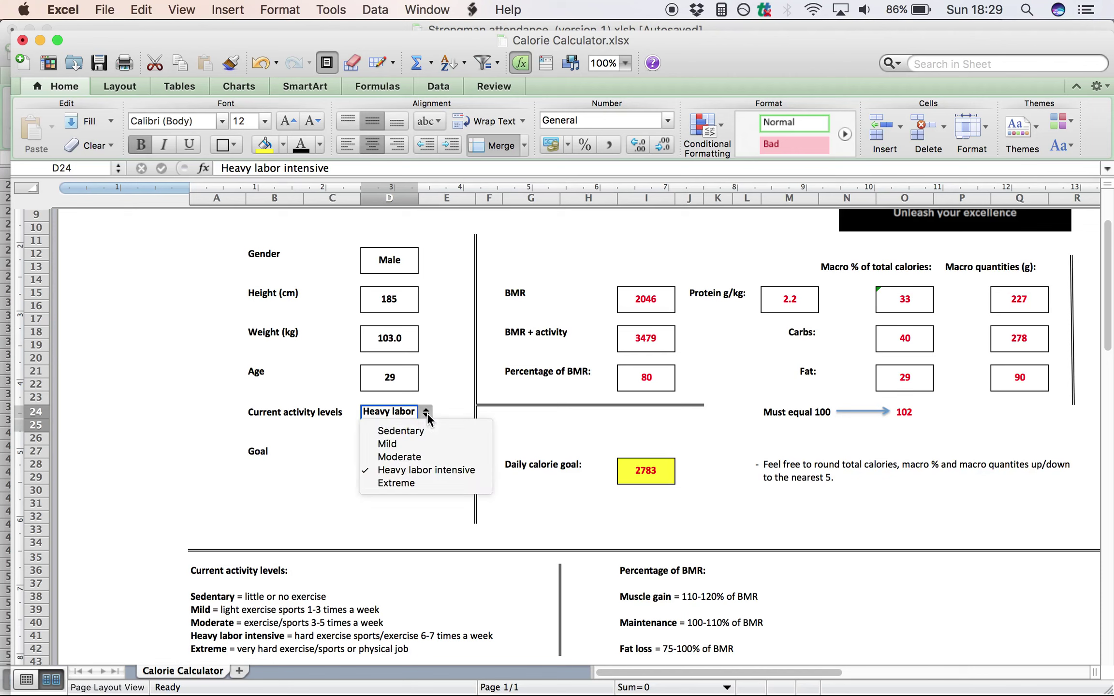
left_click(420, 456)
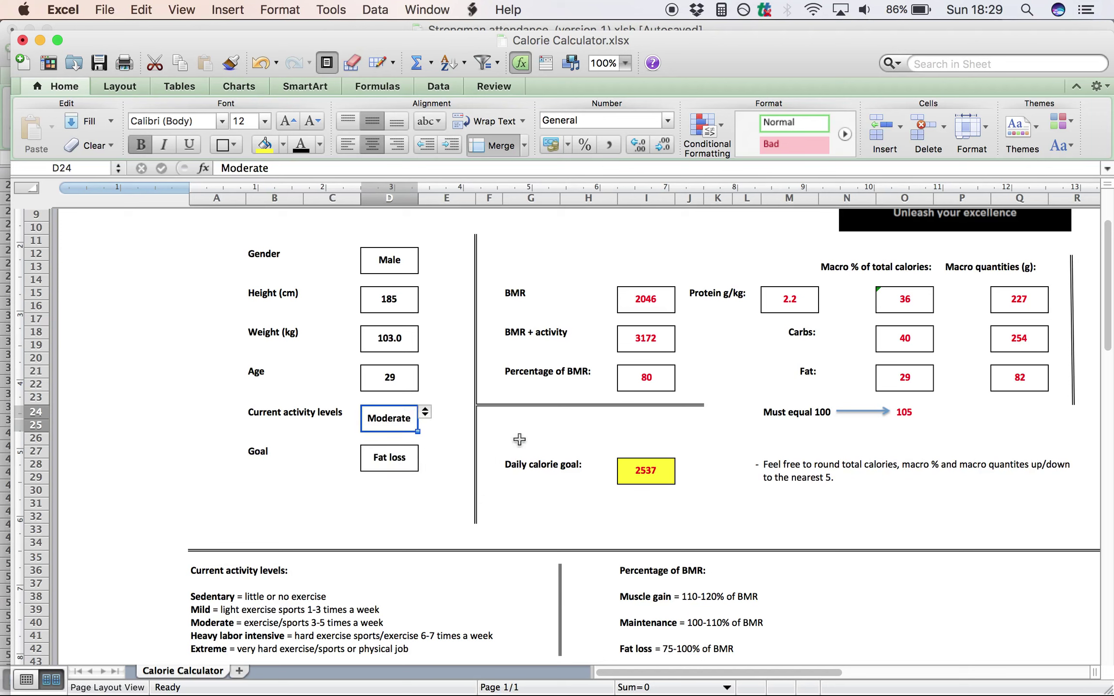
left_click(574, 434)
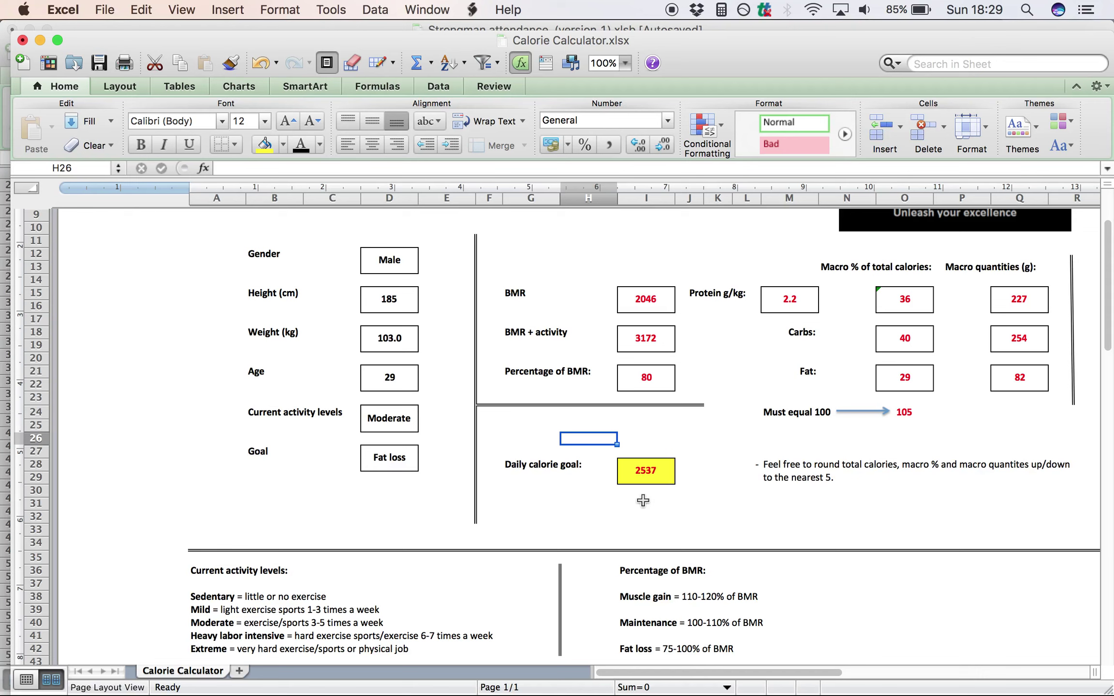
left_click(647, 474)
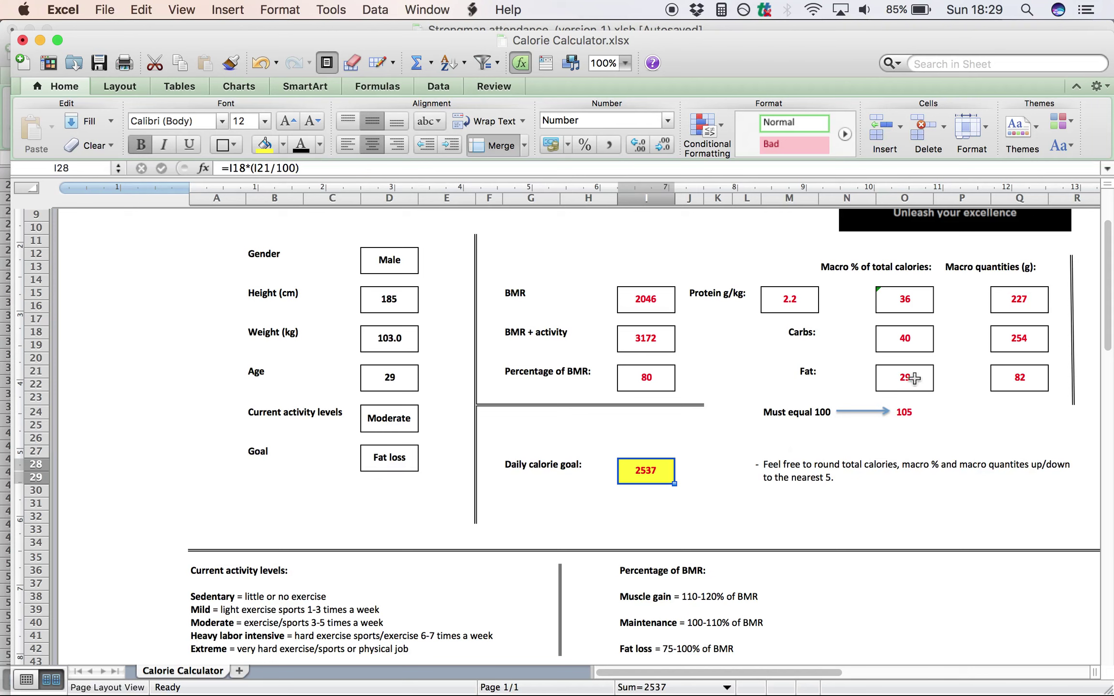
- Reduce fat to 24 % of total calories so the macro percentages add up to 100 again
left_click(931, 378)
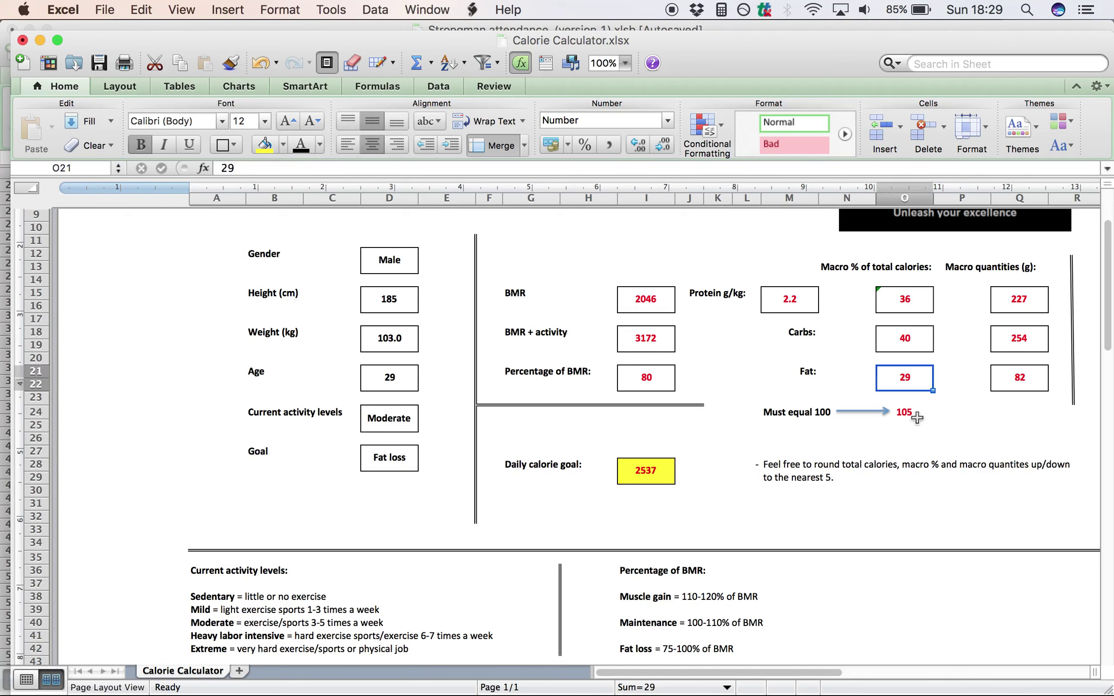
type("24")
key("Return")
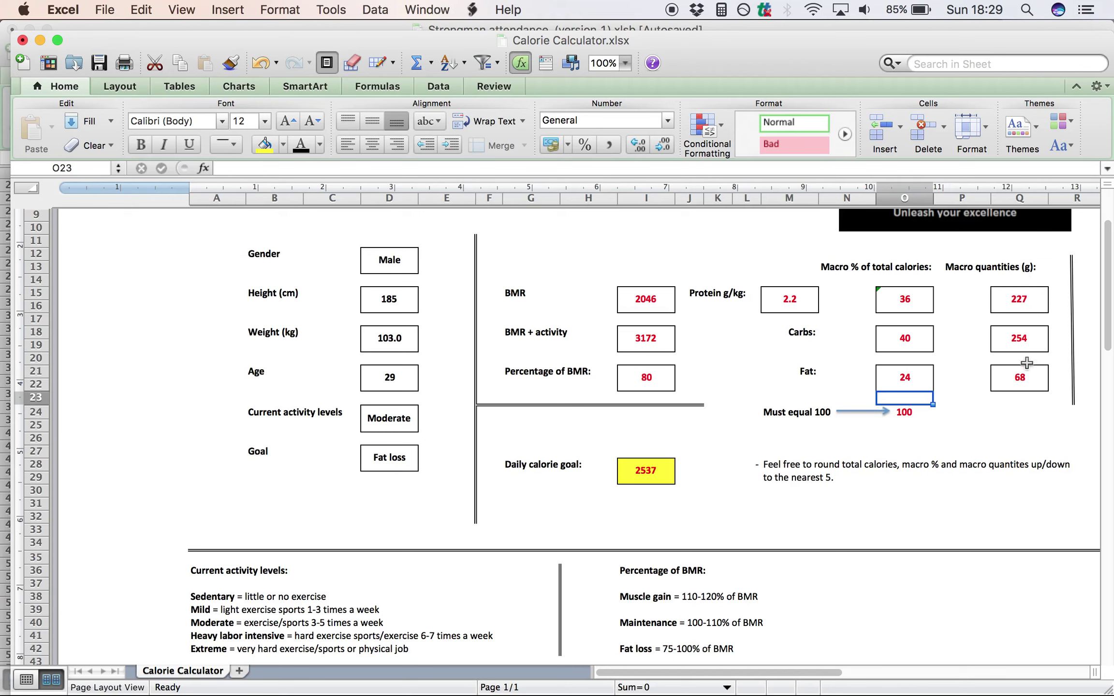
left_click(981, 440)
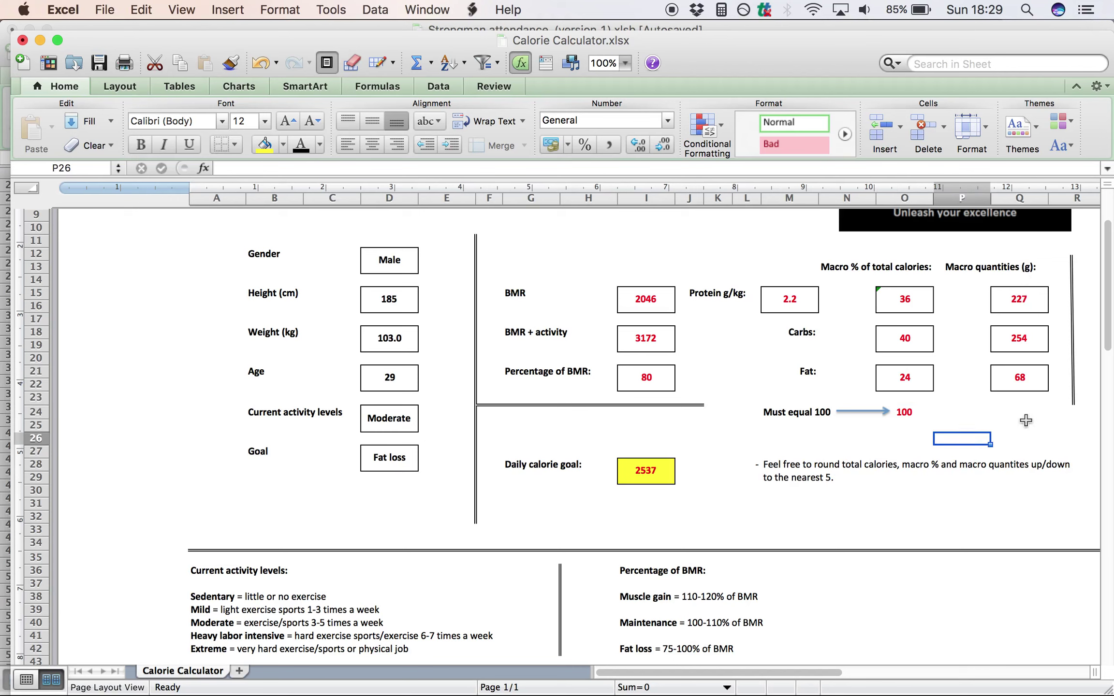